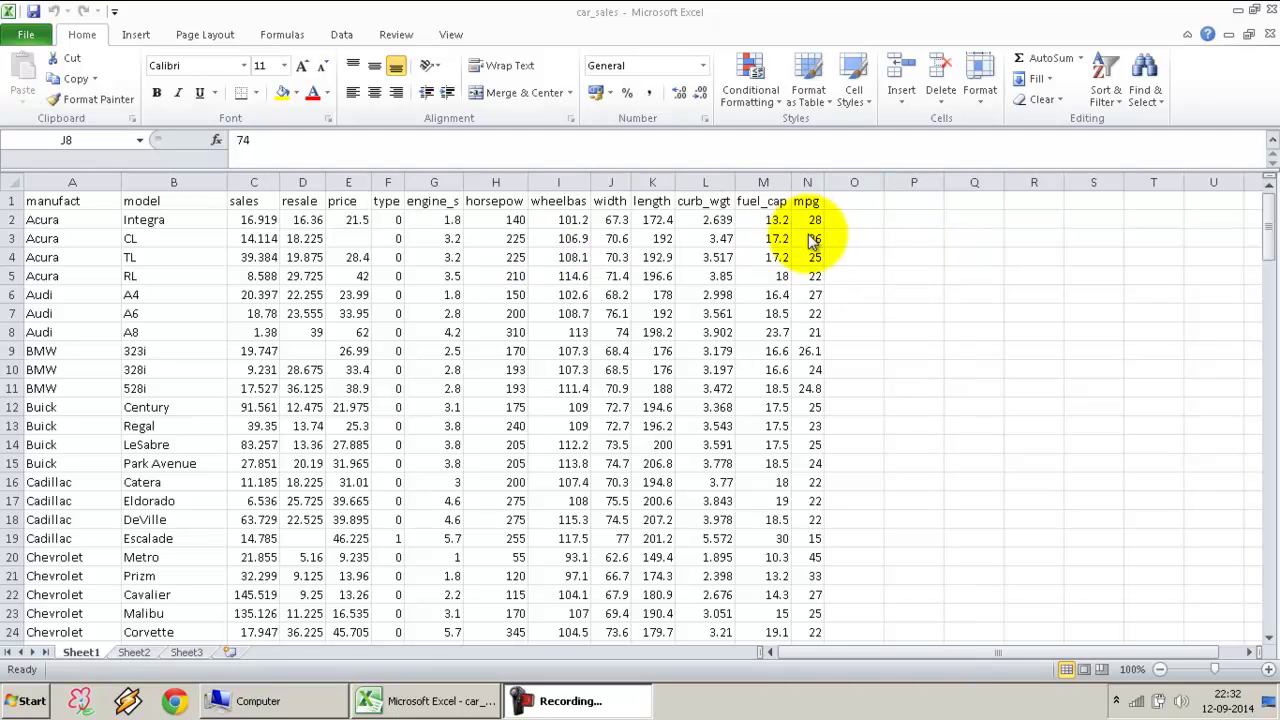
- Switch to the Data tab to show the car_sales workbook's data tools
click(335, 38)
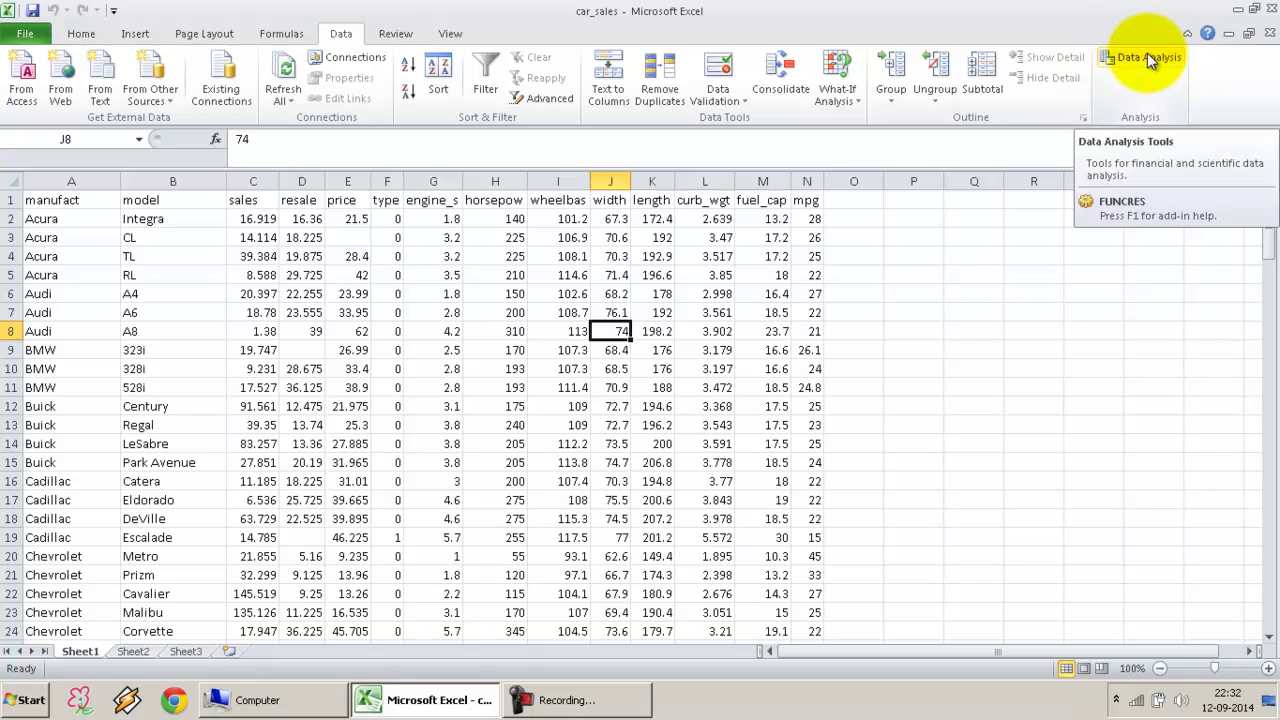
- In Excel Options, list the available Excel Add-ins to check Analysis ToolPak
click(25, 36)
click(62, 384)
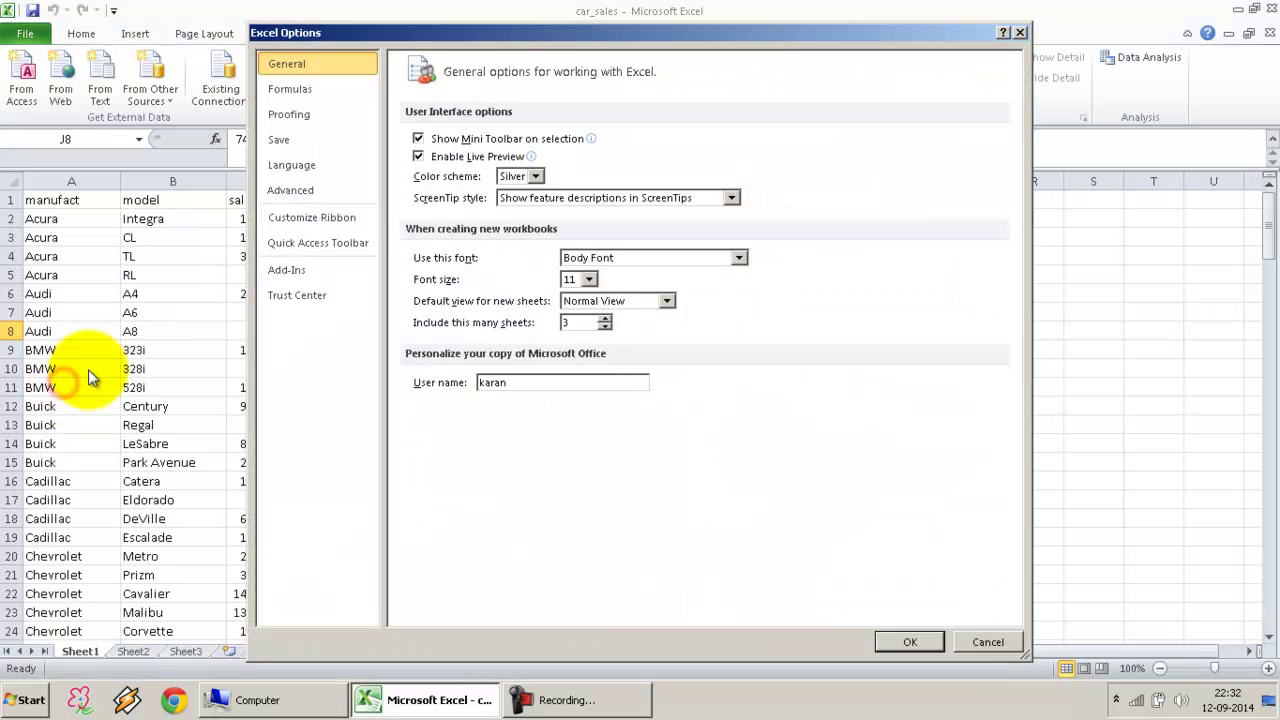
click(297, 271)
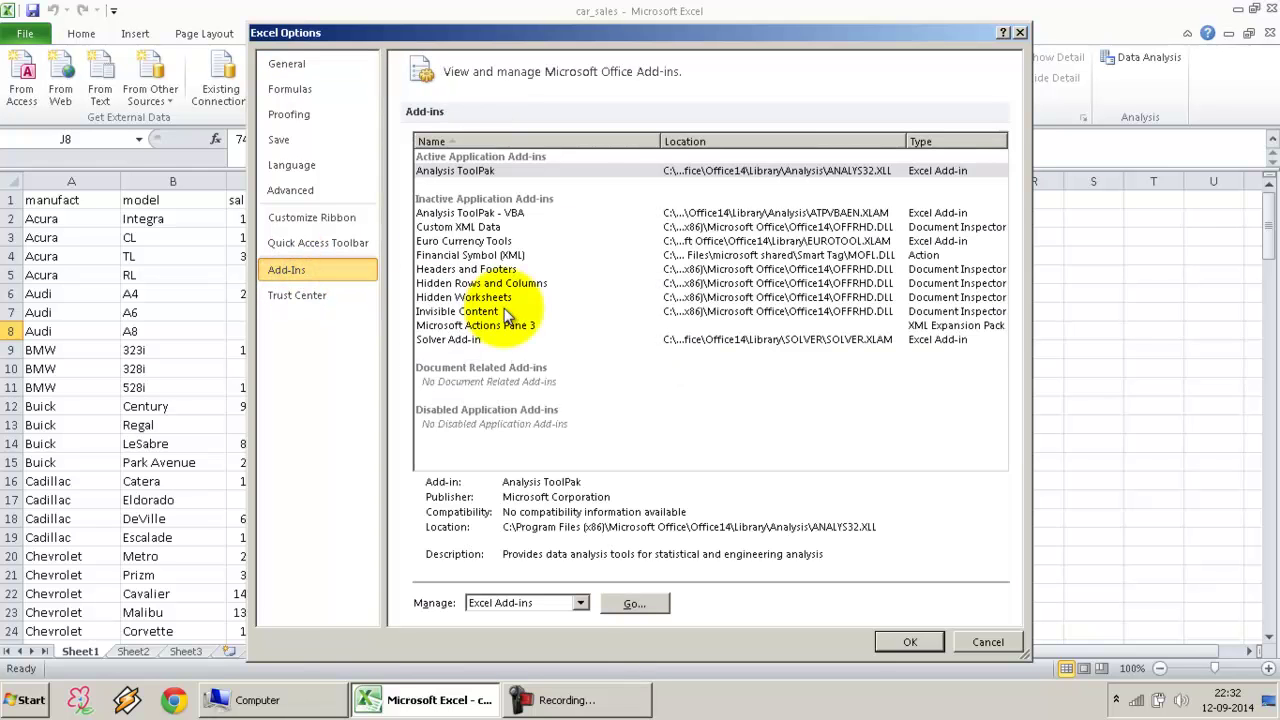
click(580, 604)
click(513, 527)
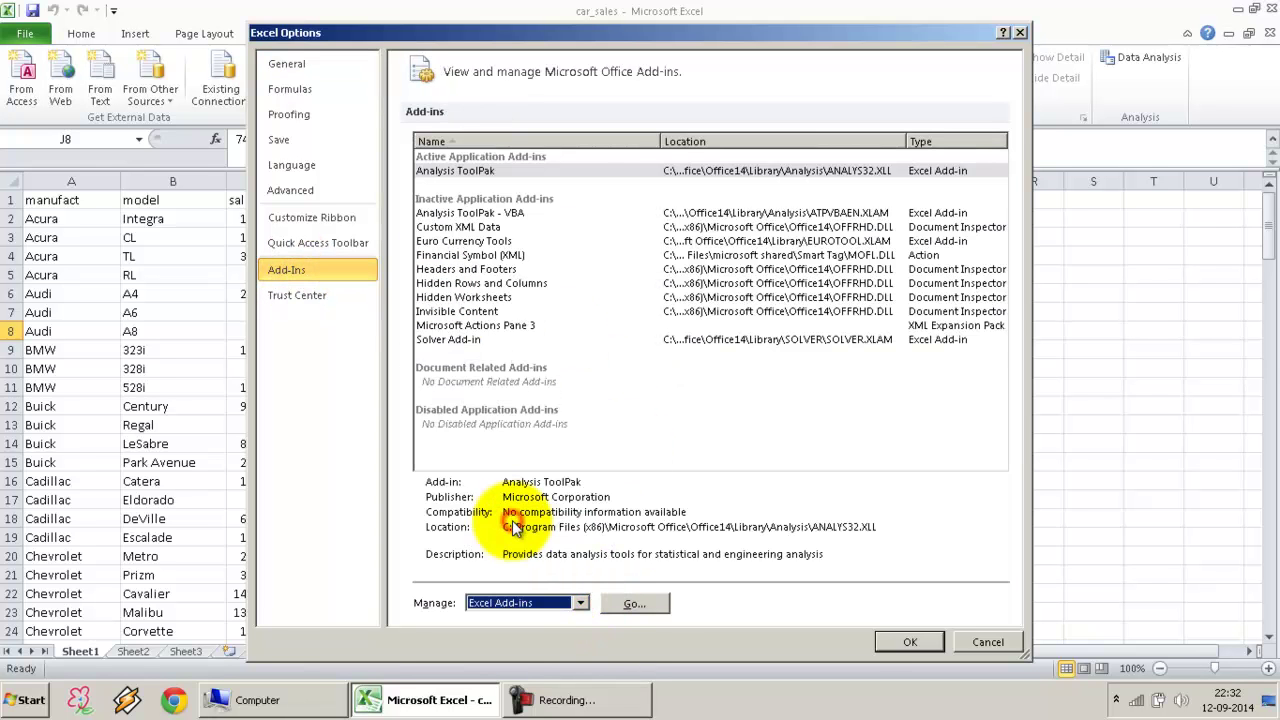
click(636, 604)
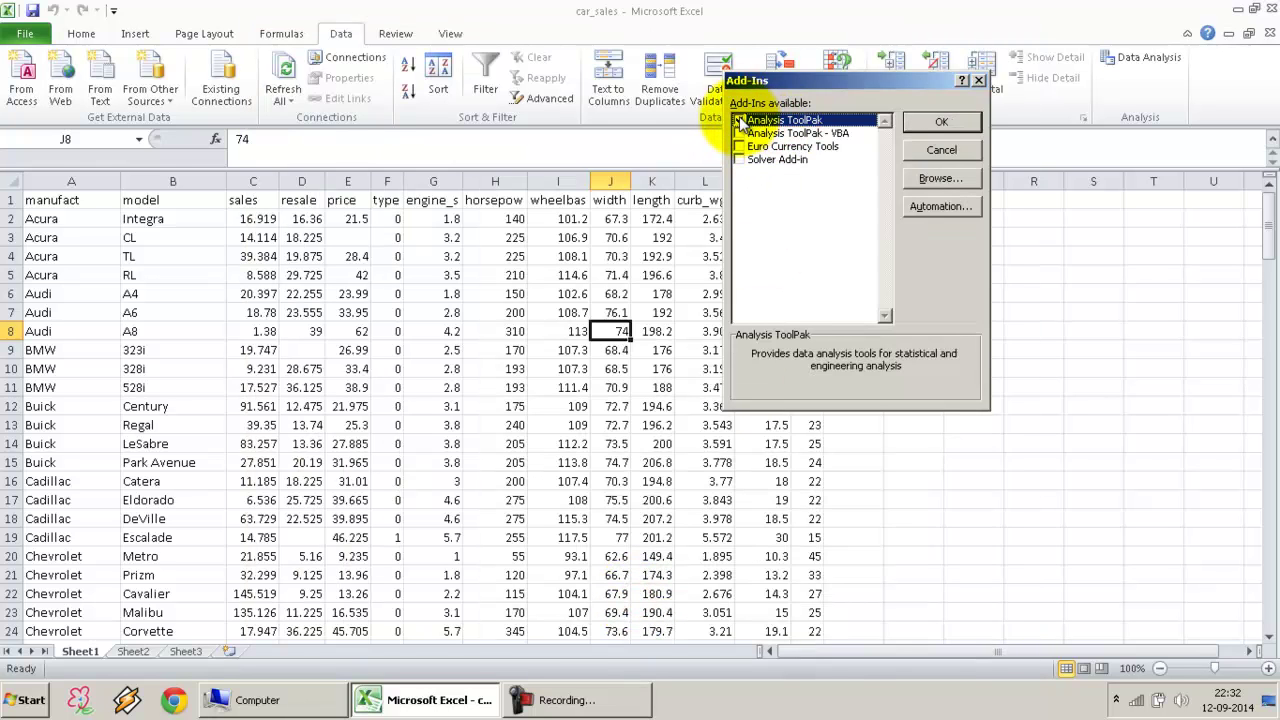
- Confirm the Analysis ToolPak add-in and freeze the top row of car_sales
click(941, 122)
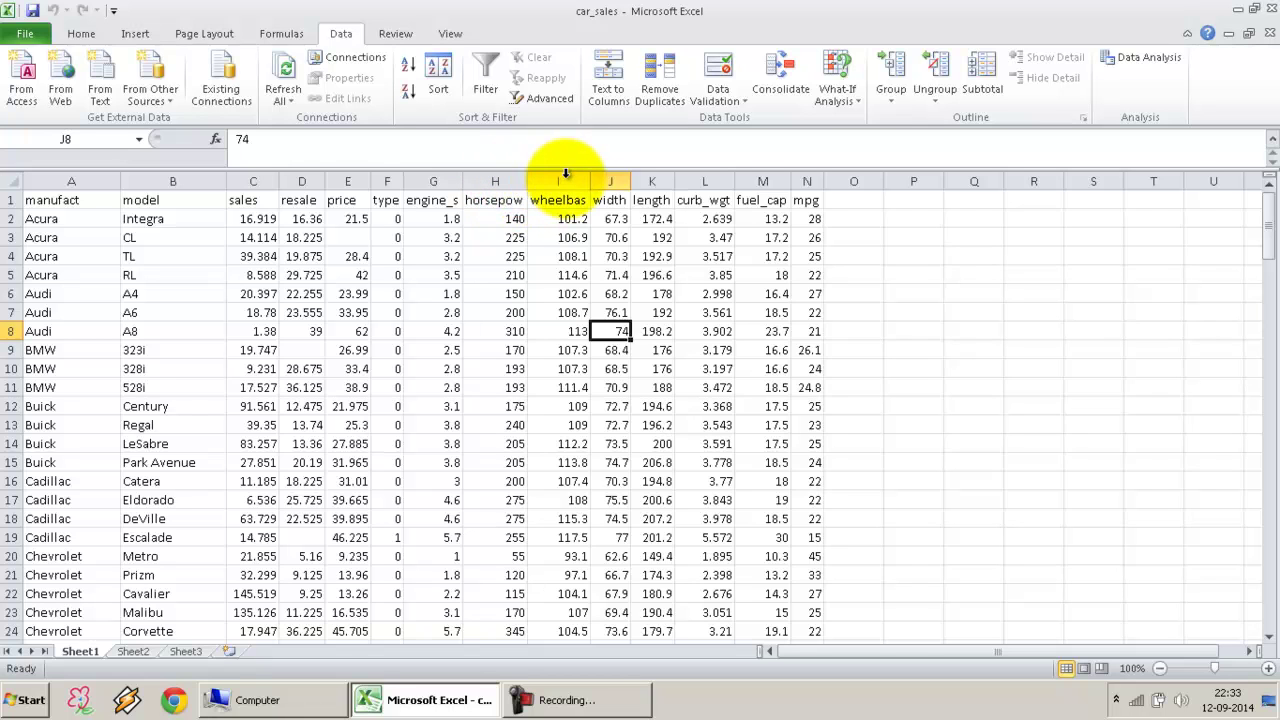
click(452, 33)
click(645, 78)
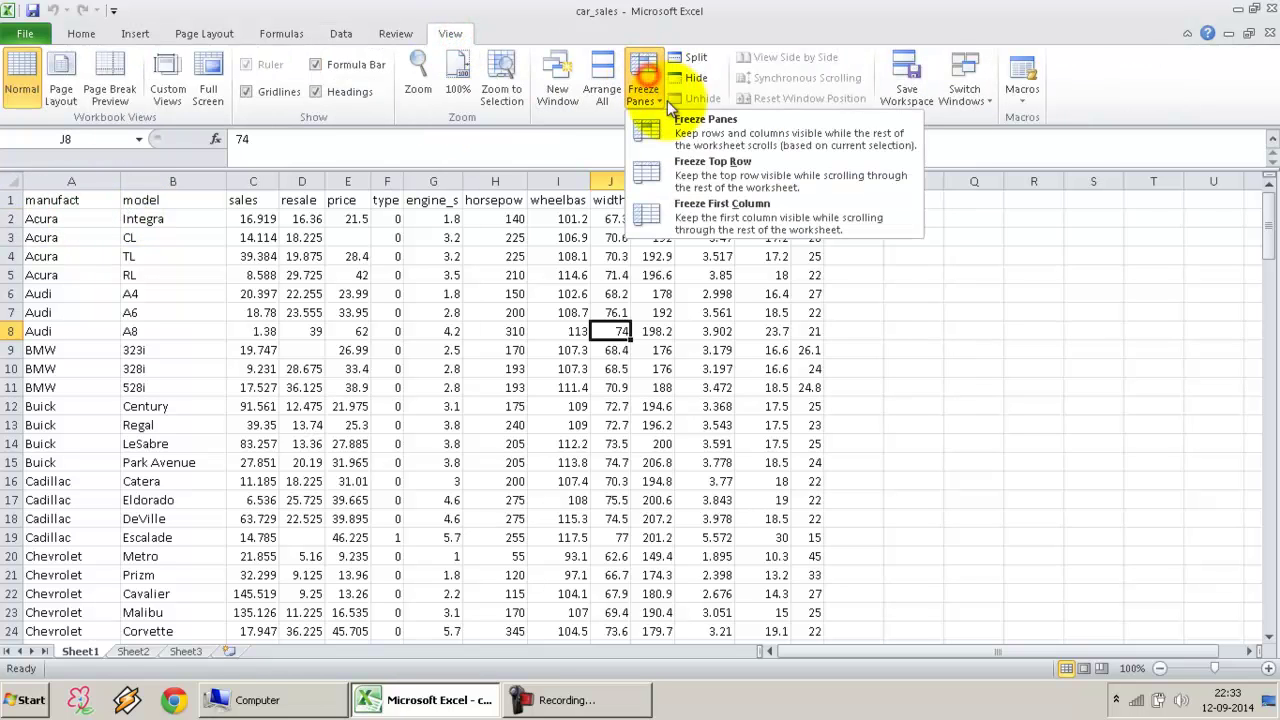
click(691, 157)
- Open the Rank and Percentile settings from the Data Analysis tools
click(652, 256)
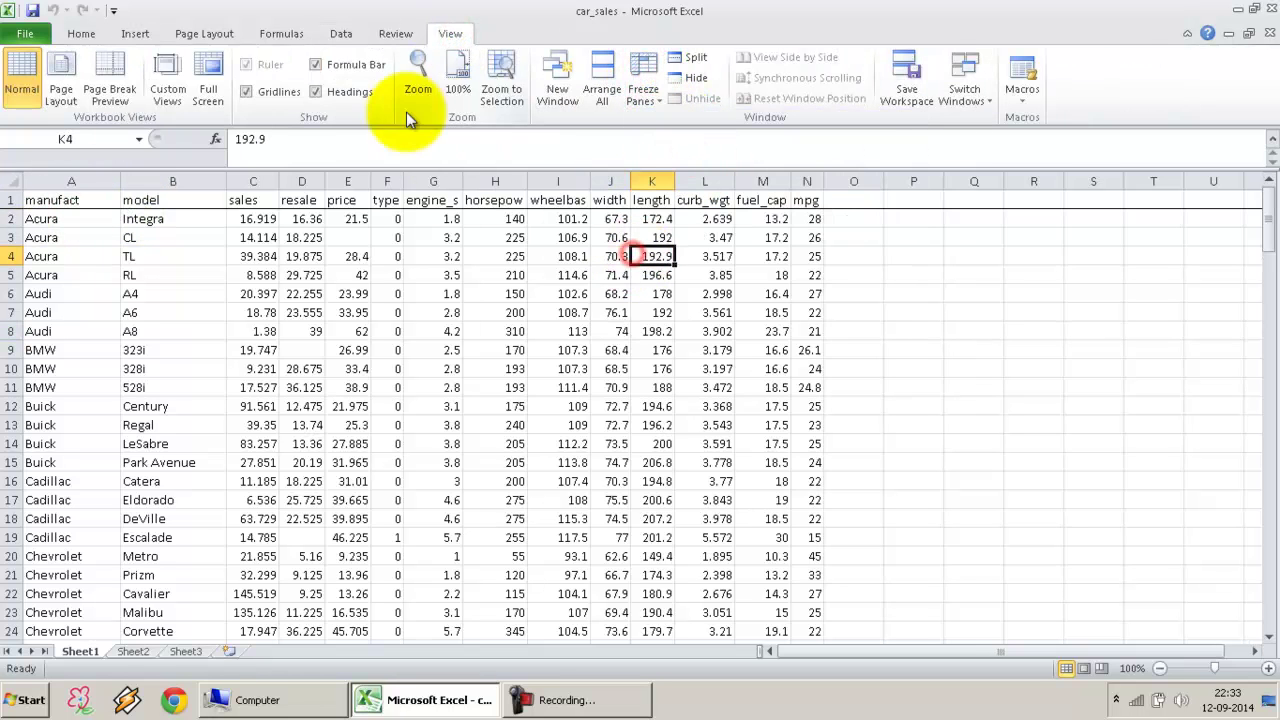
click(341, 34)
click(1145, 59)
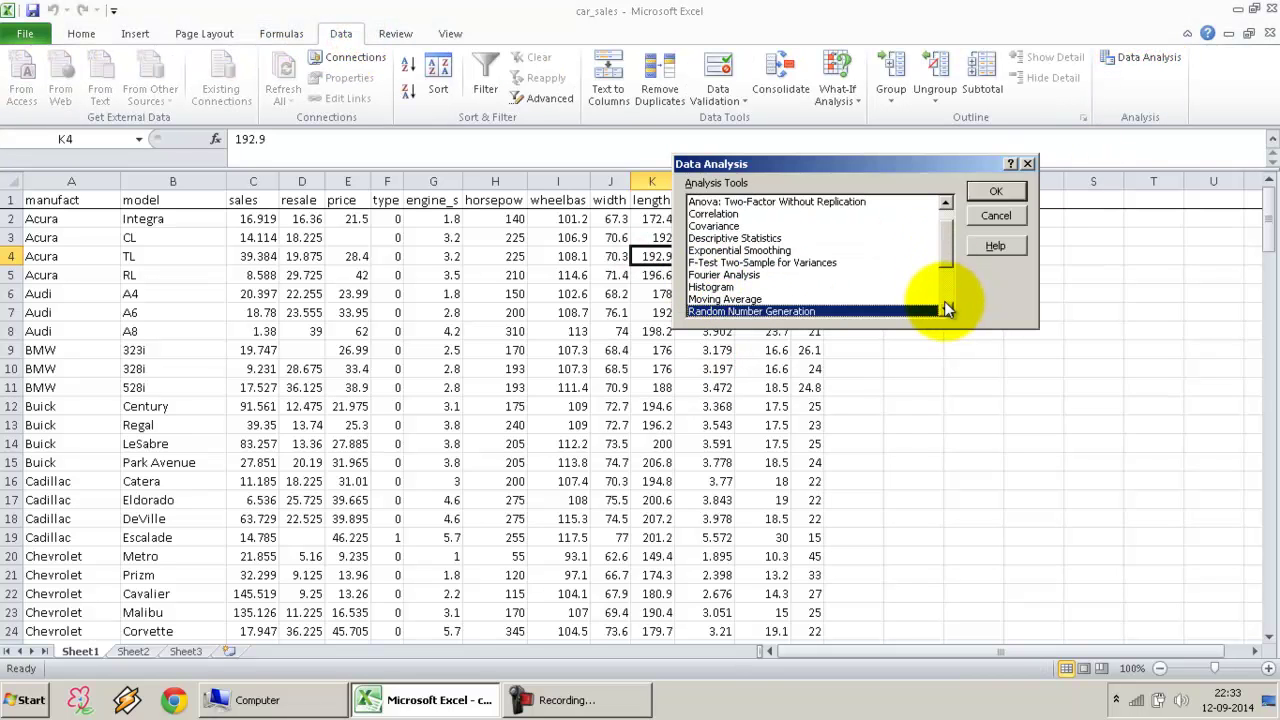
click(944, 302)
click(740, 238)
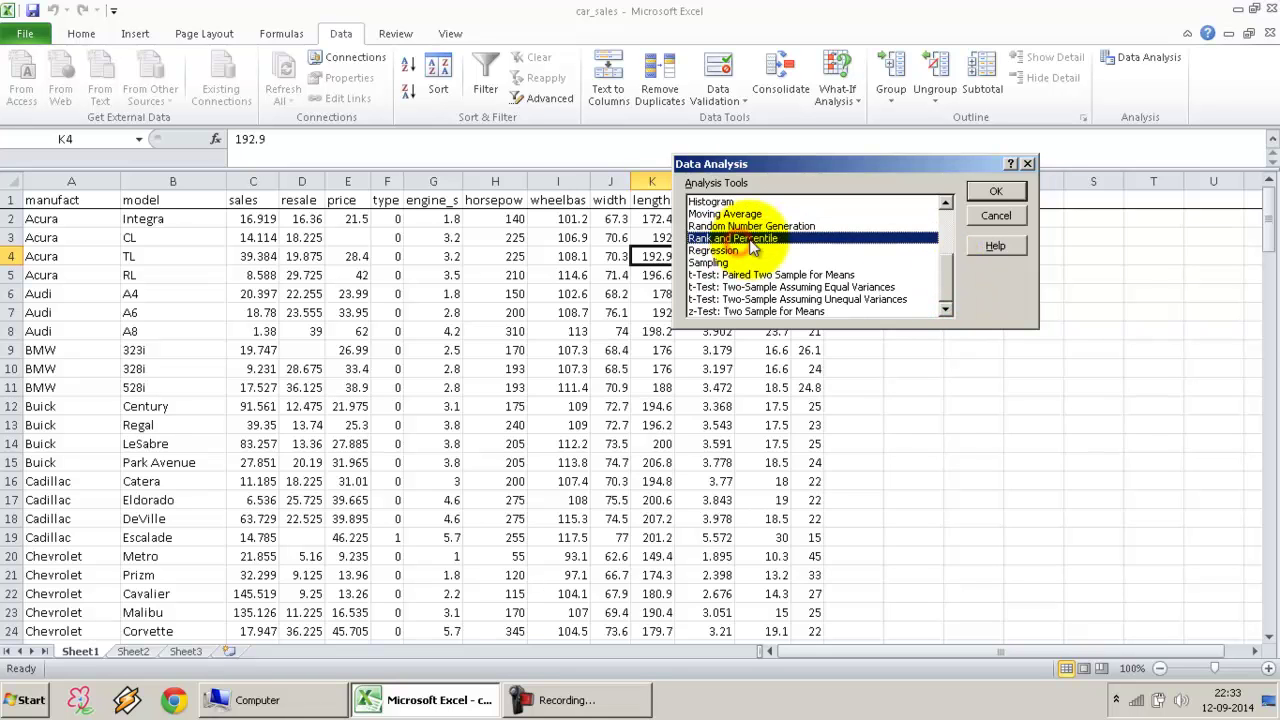
click(999, 192)
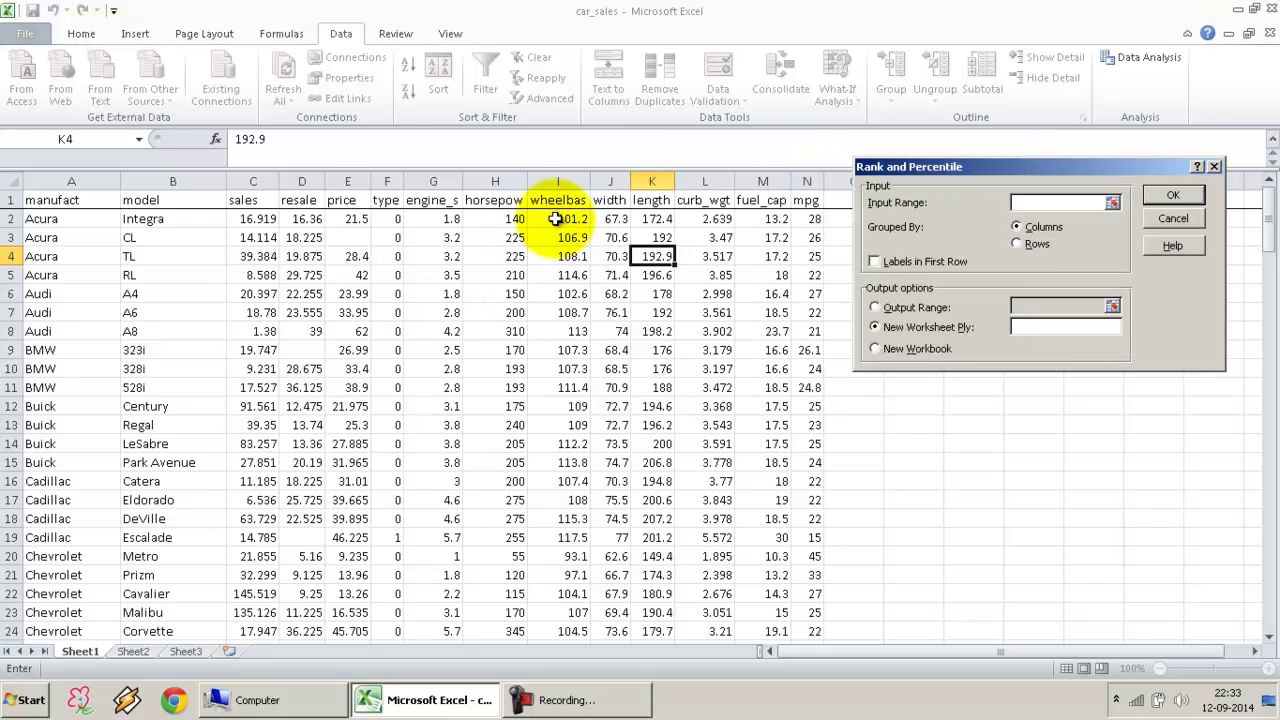
- Begin the Rank and Percentile input range at horsepow header cell H1
click(498, 199)
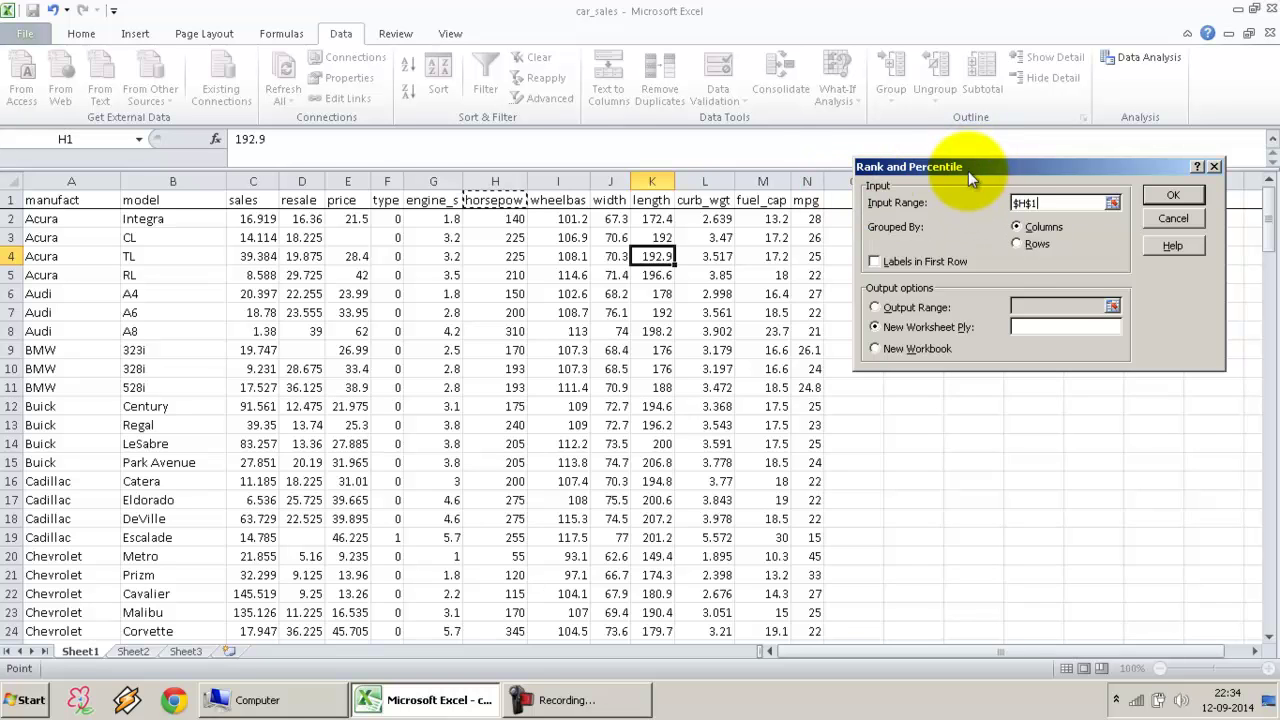
- Set the input range to $H$1:$H$154 with Labels in First Row ticked
drag(770, 148, 770, 167)
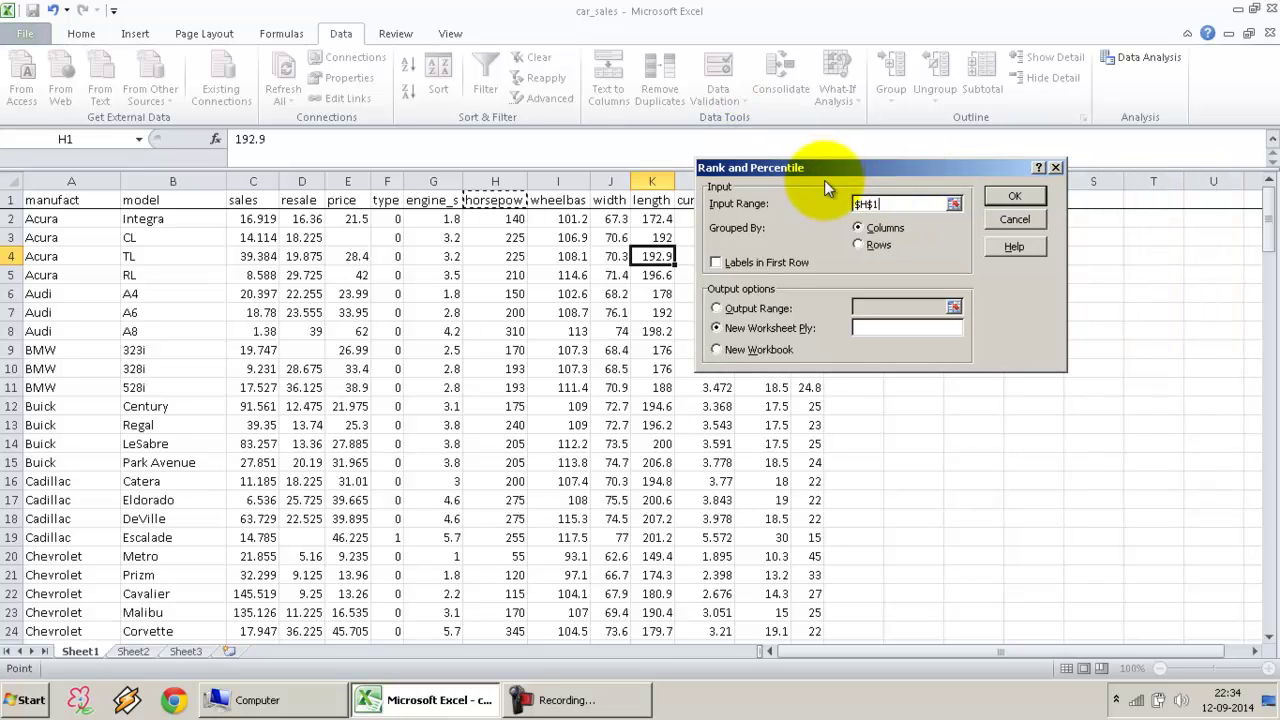
click(954, 204)
click(484, 200)
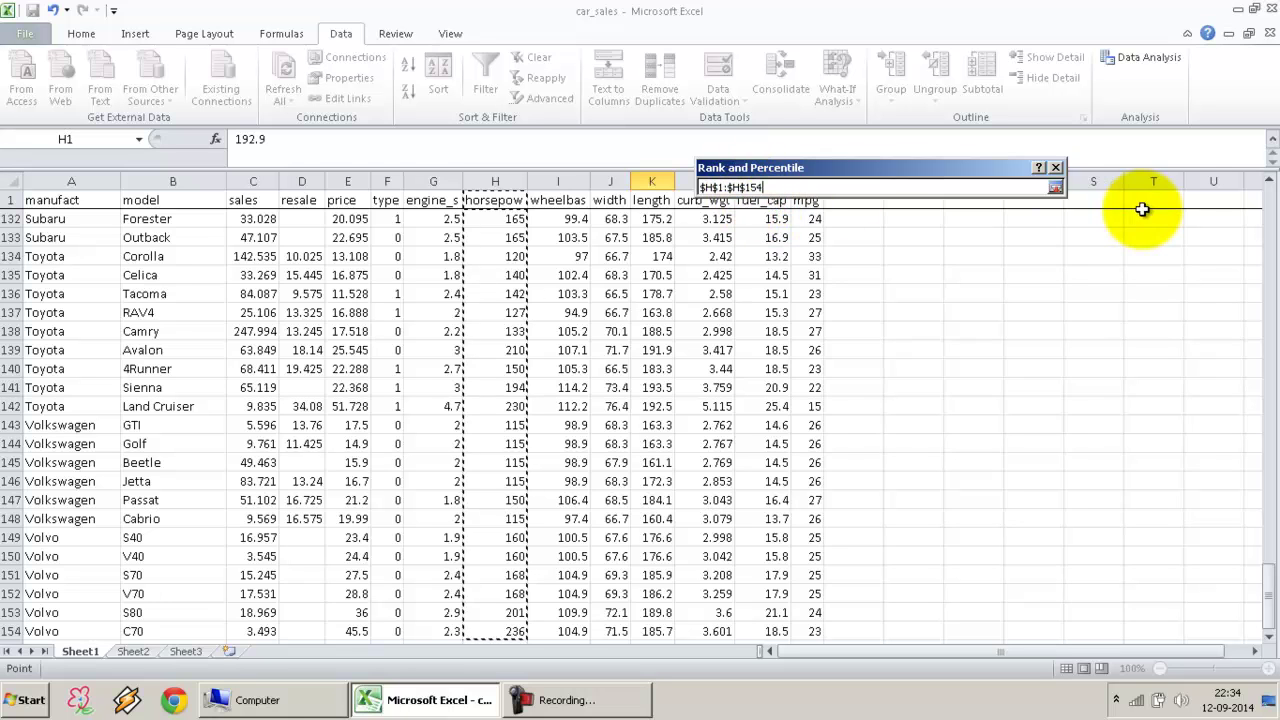
click(1054, 189)
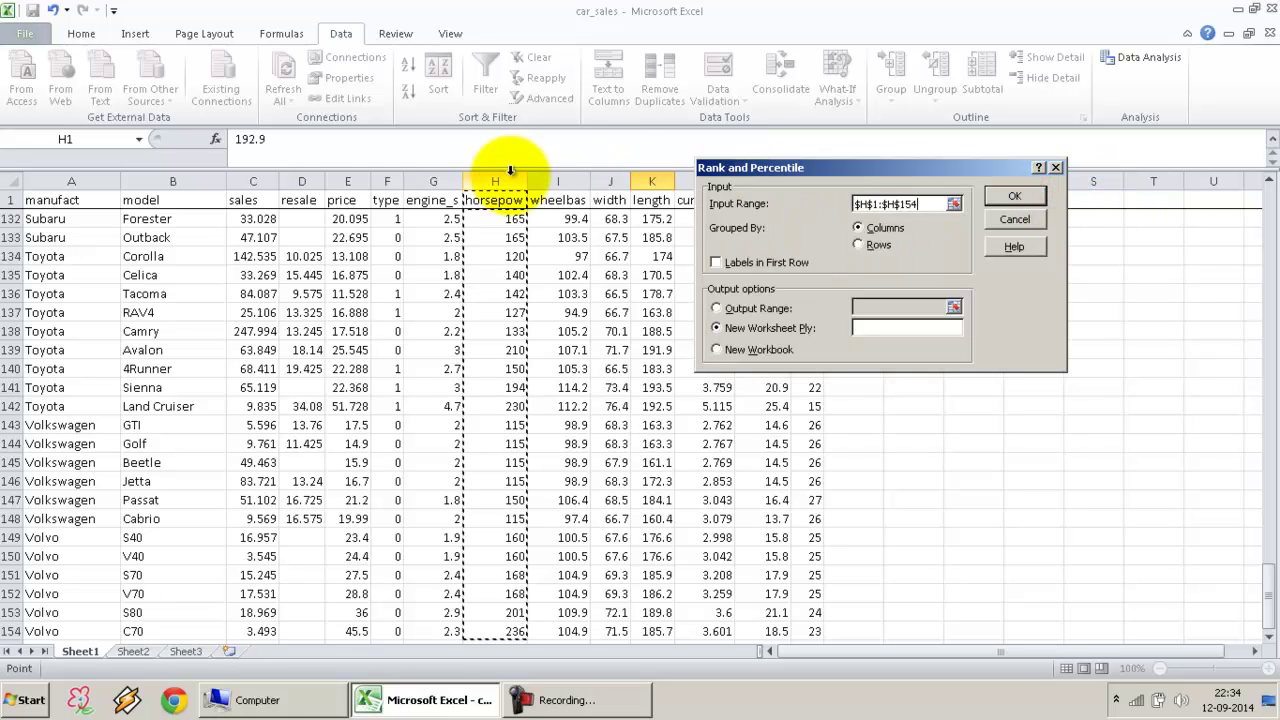
click(745, 262)
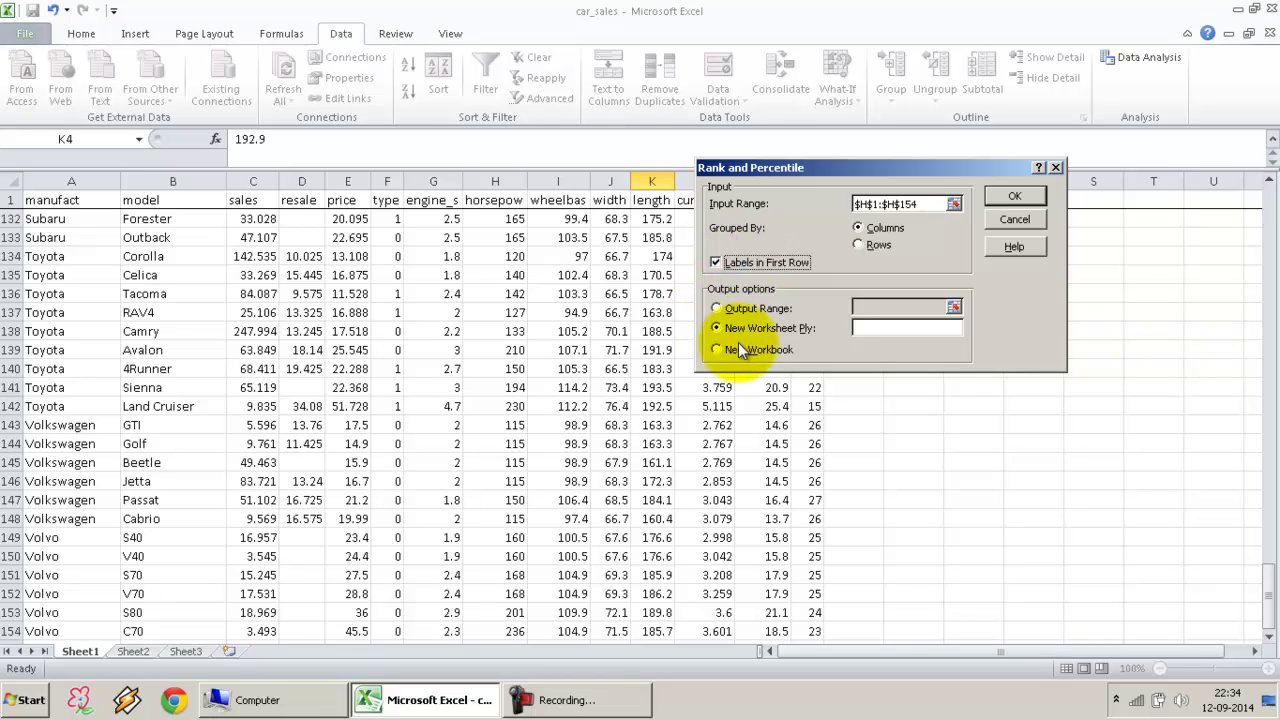
- Run the analysis to create Sheet4's horsepower rank and percentile output
click(1012, 196)
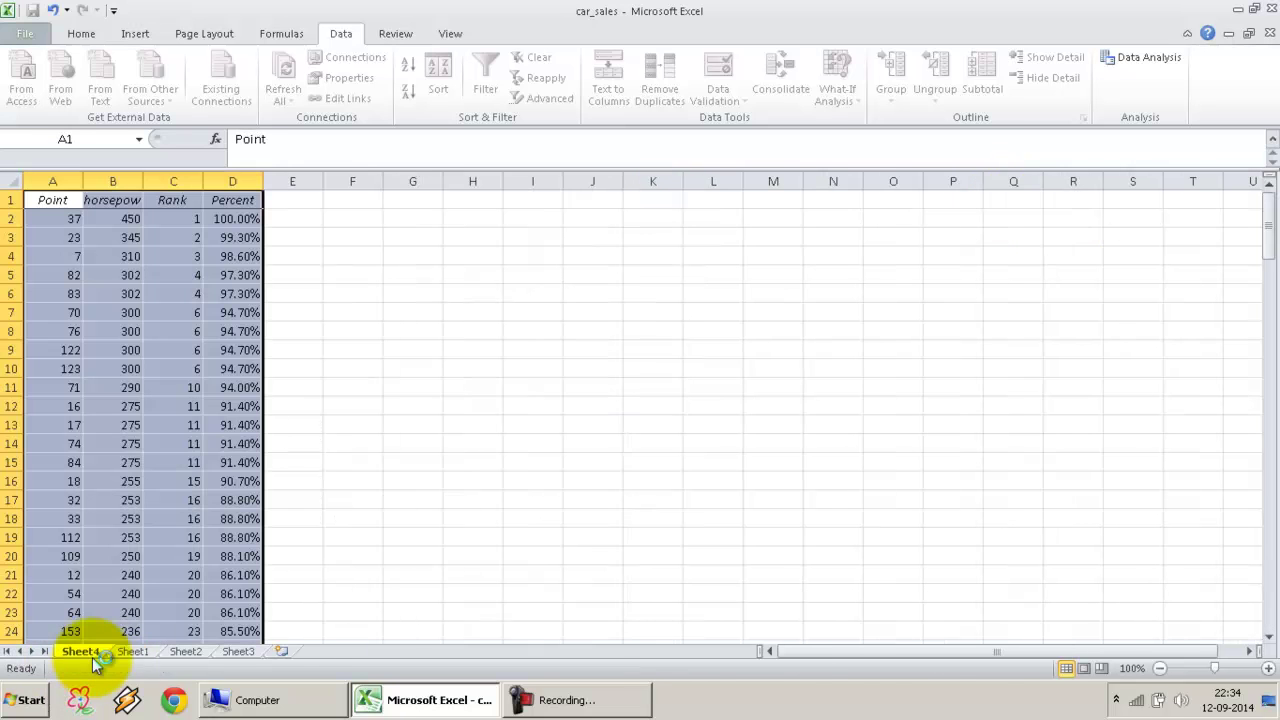
click(127, 237)
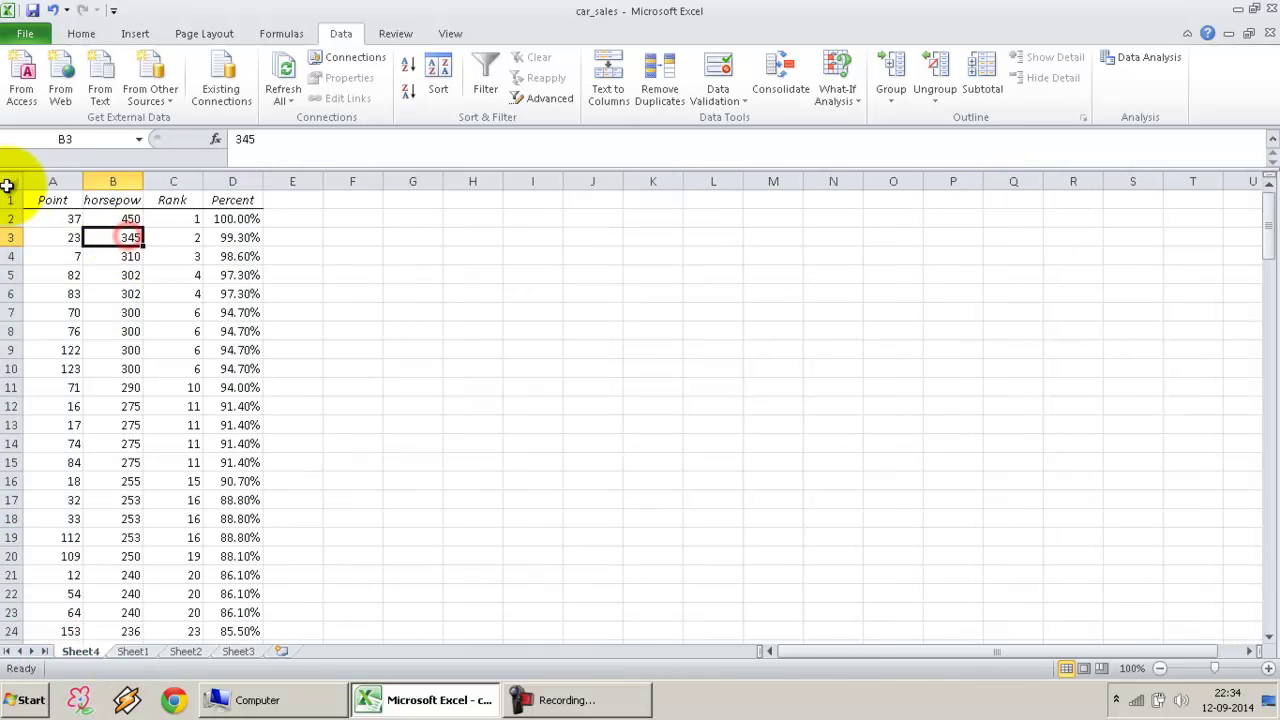
click(10, 182)
click(94, 218)
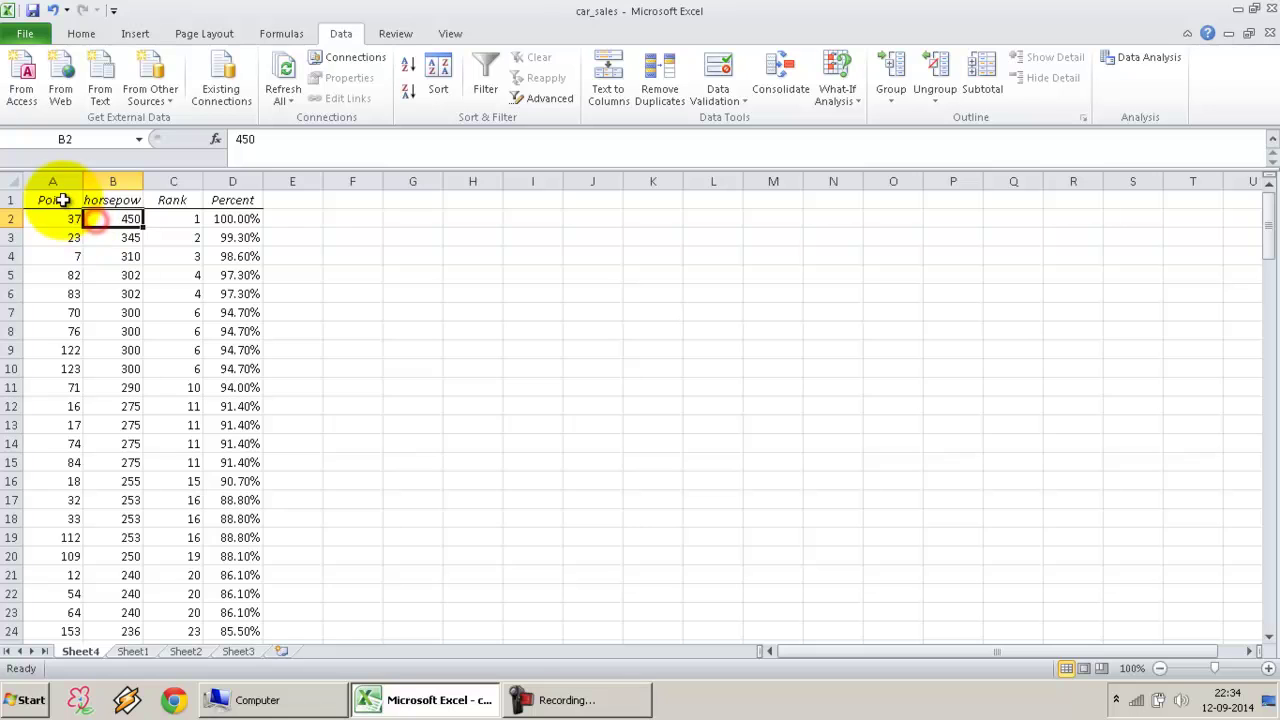
- Inspect the top result: horsepower 450 at point 37
click(118, 181)
click(114, 200)
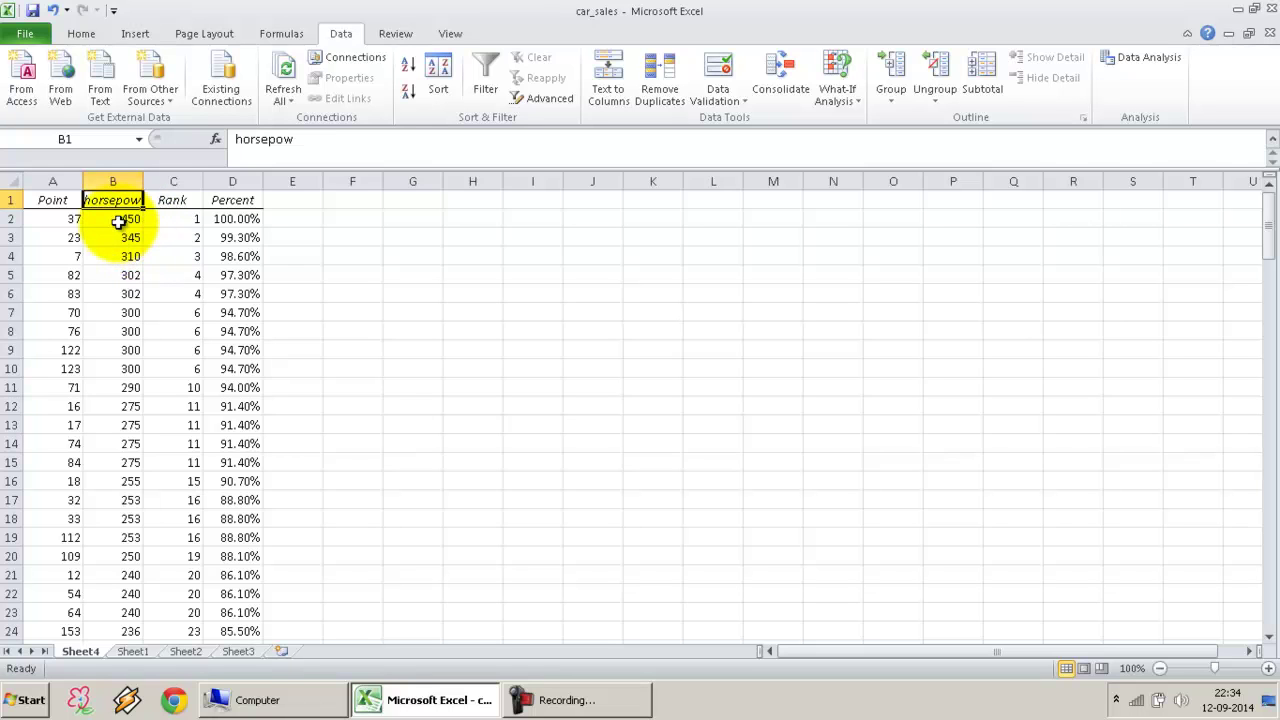
click(122, 219)
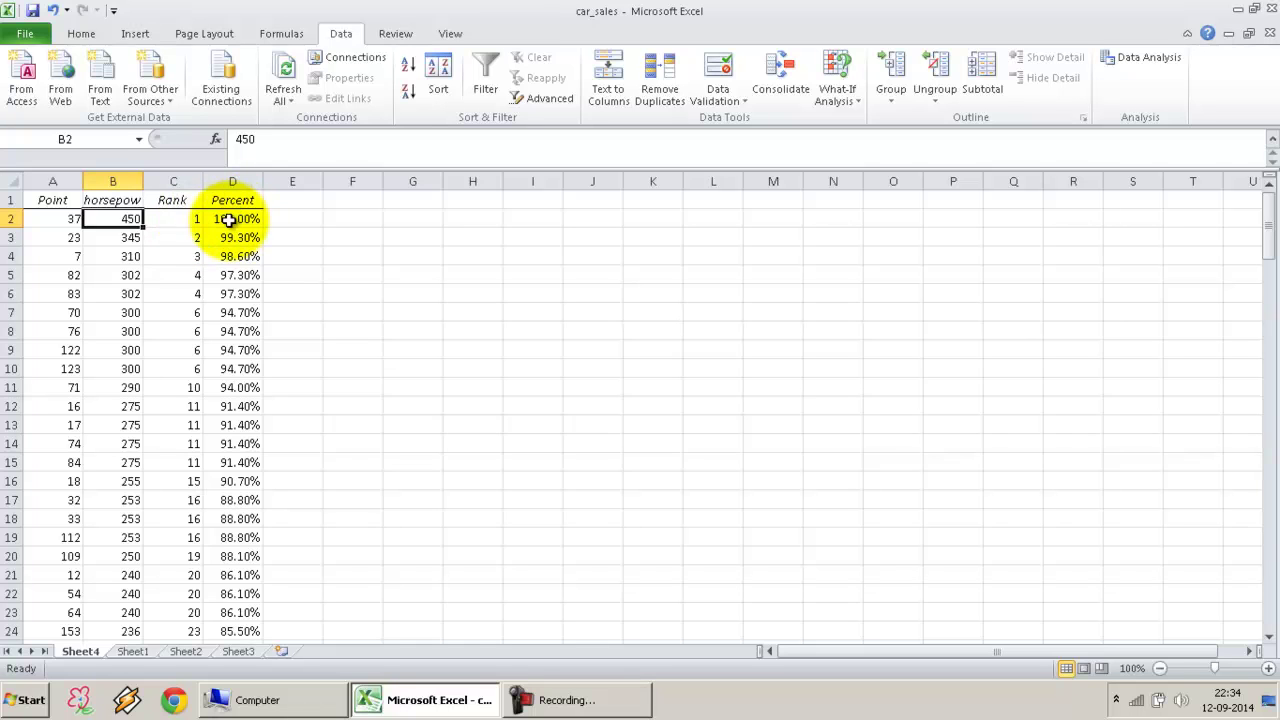
click(47, 218)
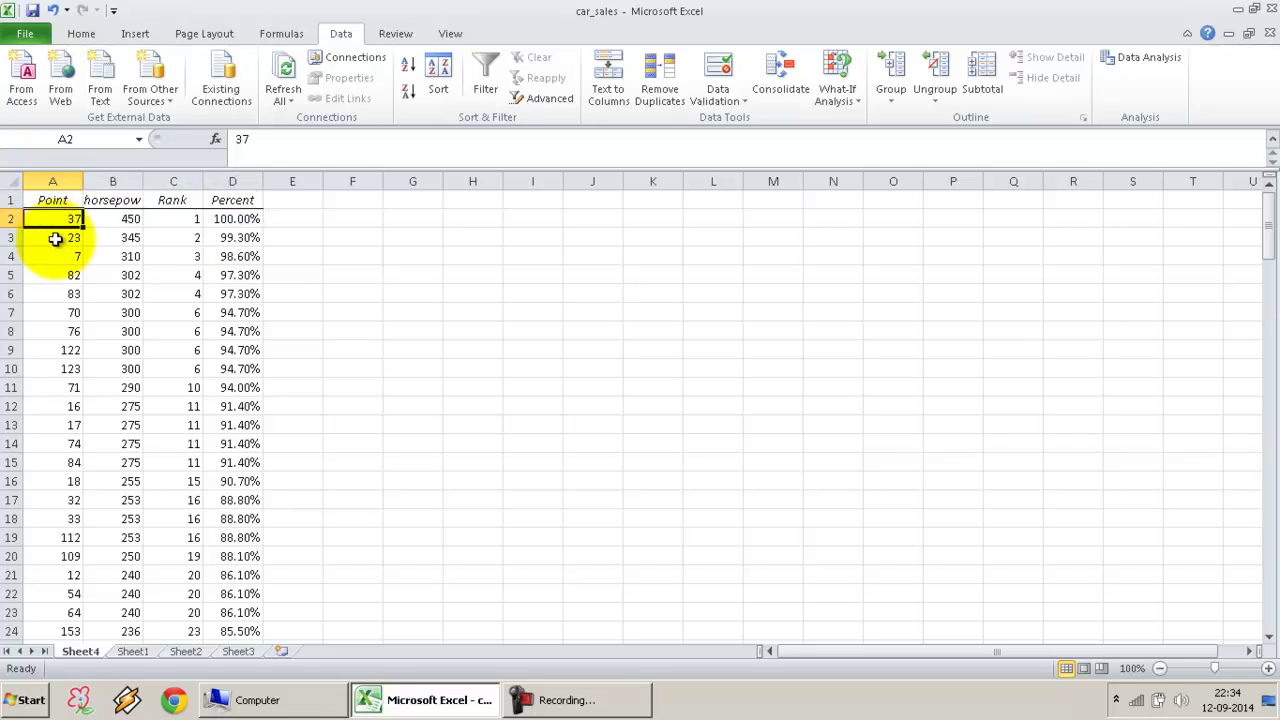
click(108, 219)
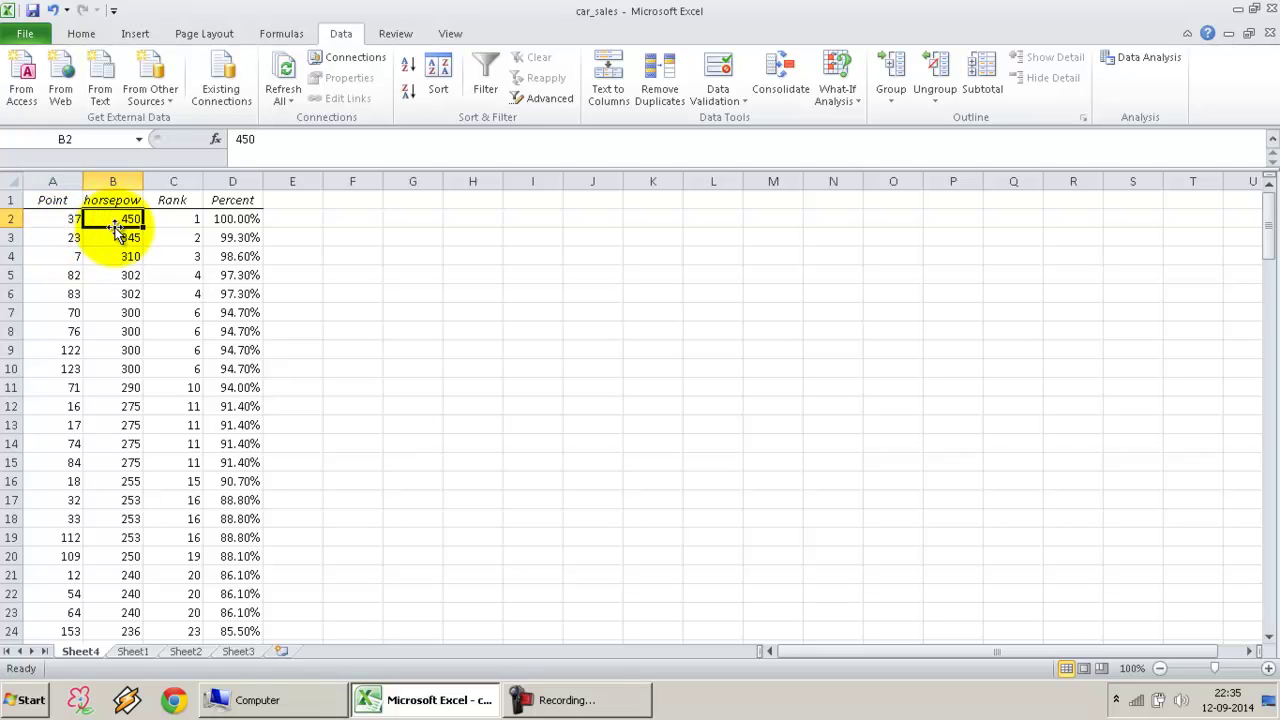
- On Sheet1, select the Dodge Viper row with 450 horsepower
click(134, 652)
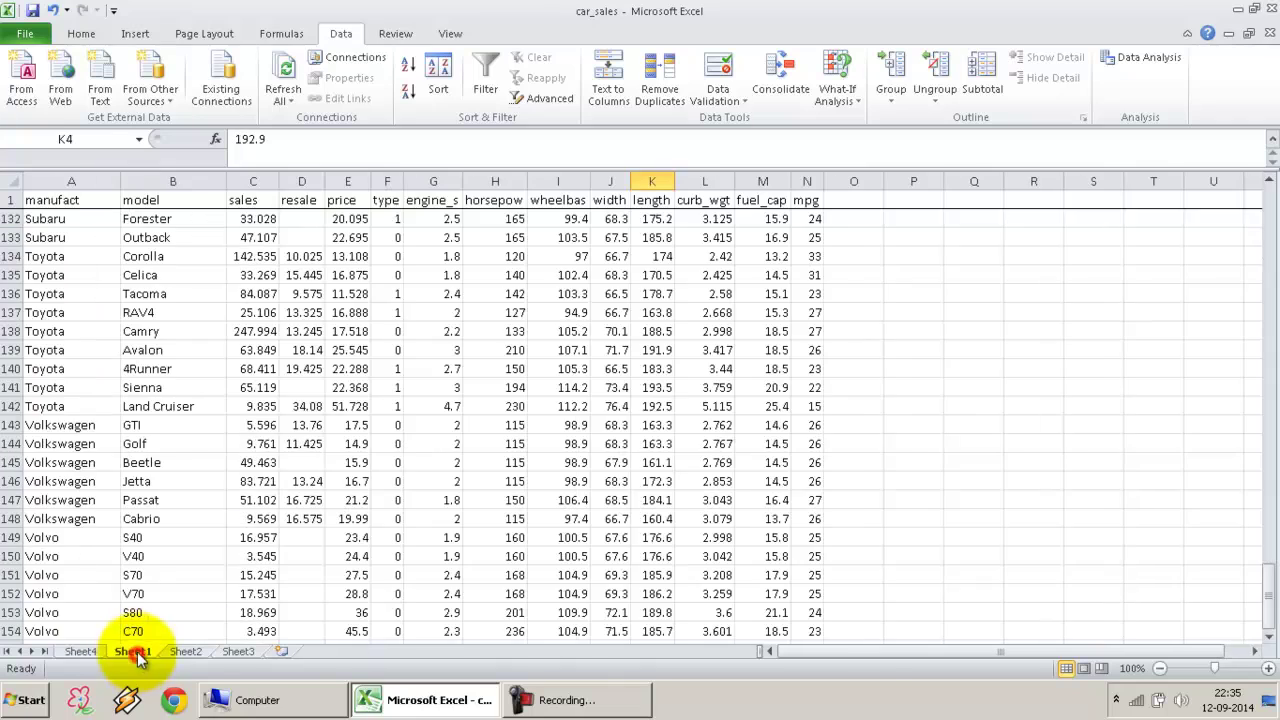
scroll(248, 400, up, 20)
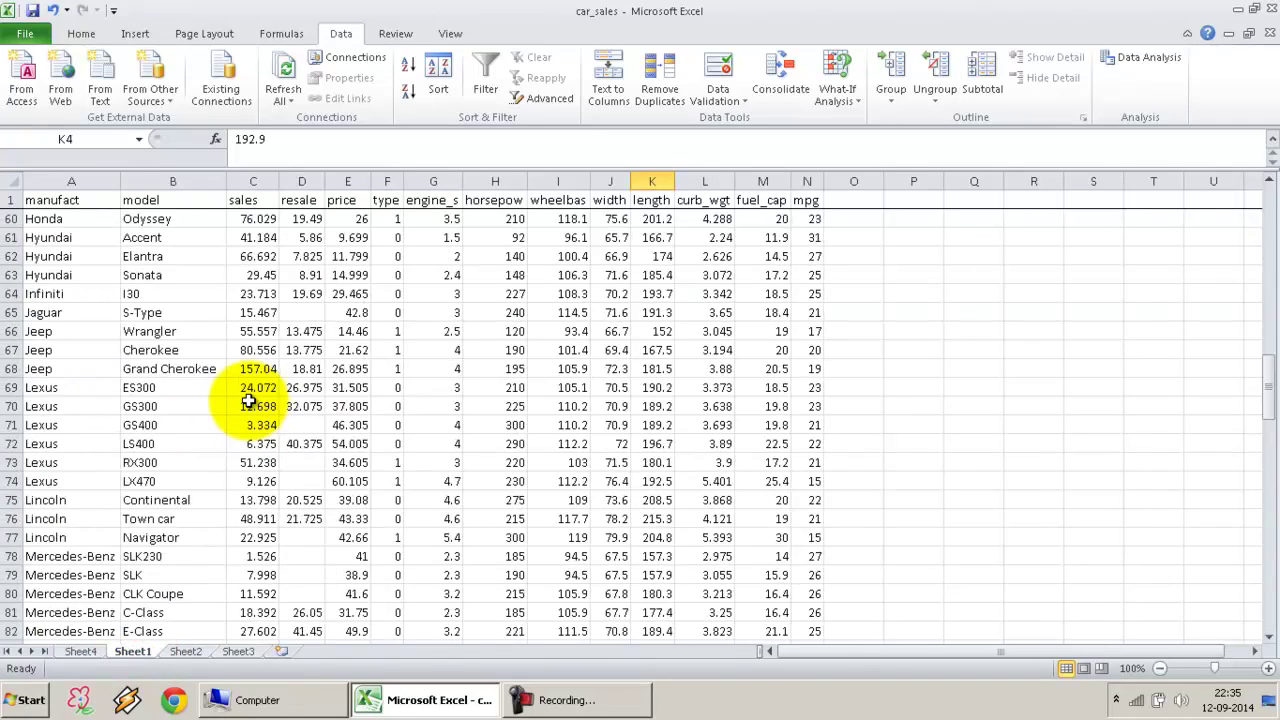
scroll(248, 400, up, 13)
scroll(50, 371, up, 3)
scroll(52, 443, down, 3)
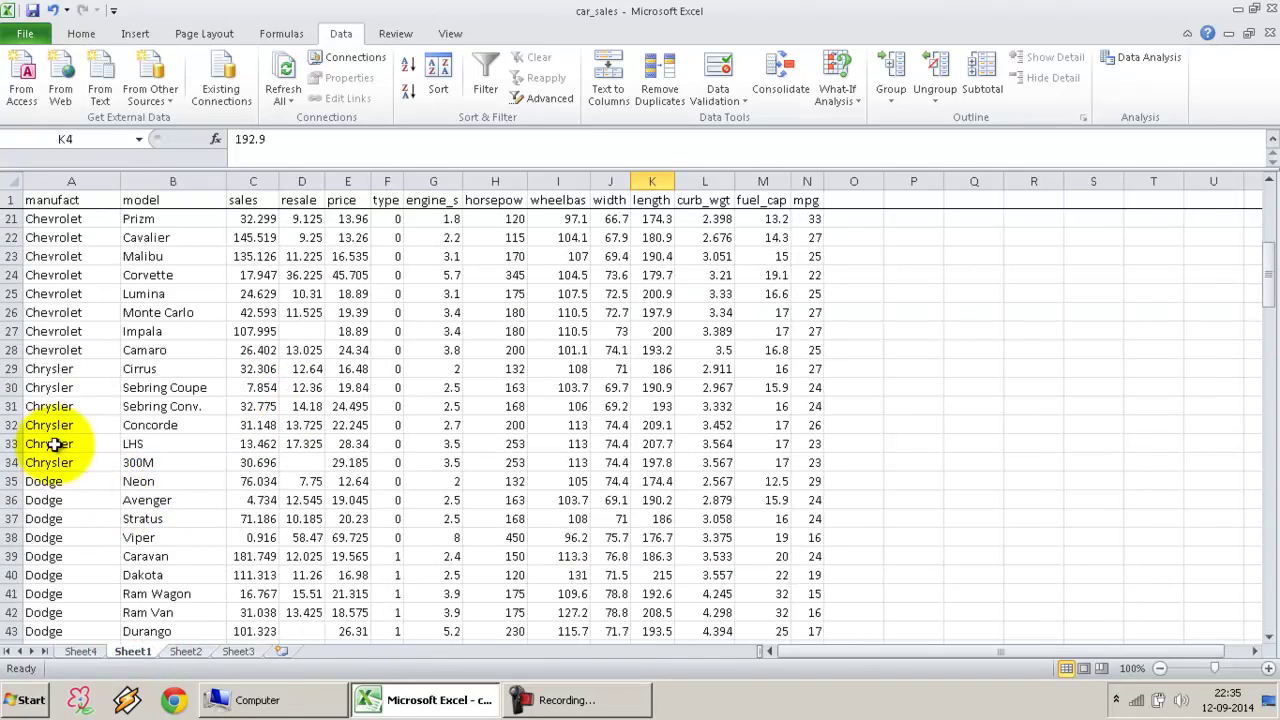
click(52, 518)
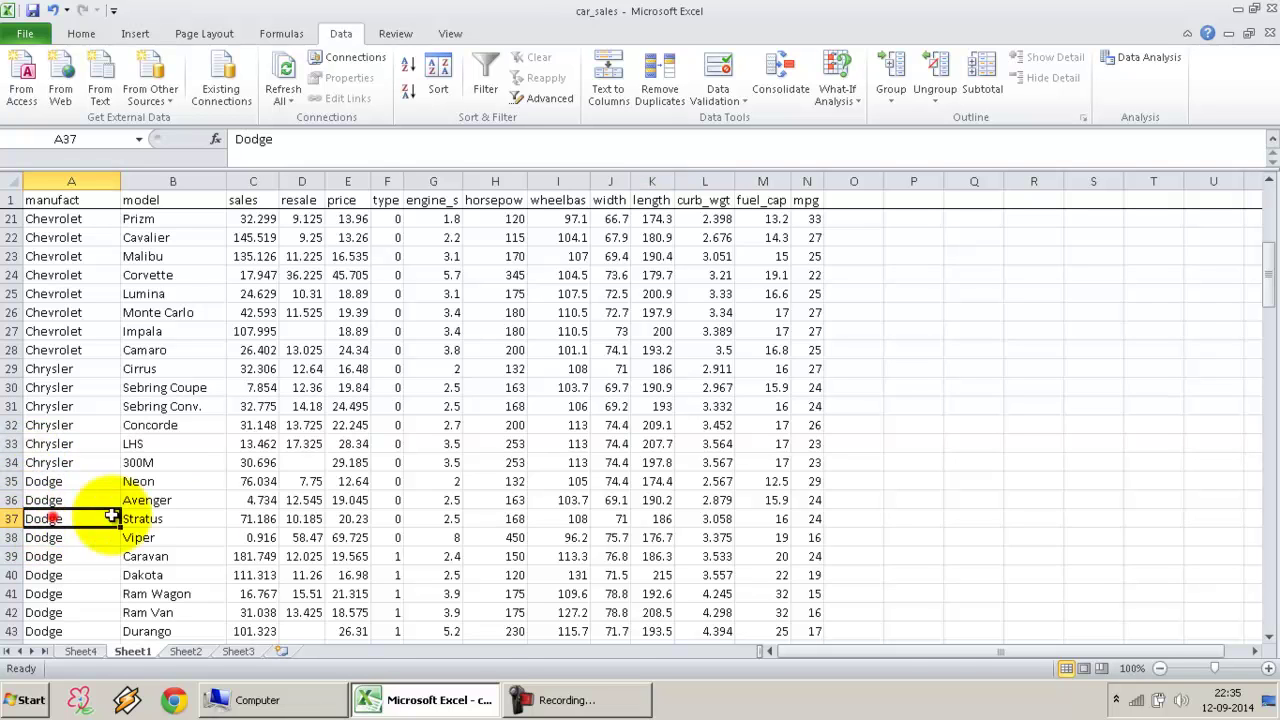
drag(112, 516, 55, 538)
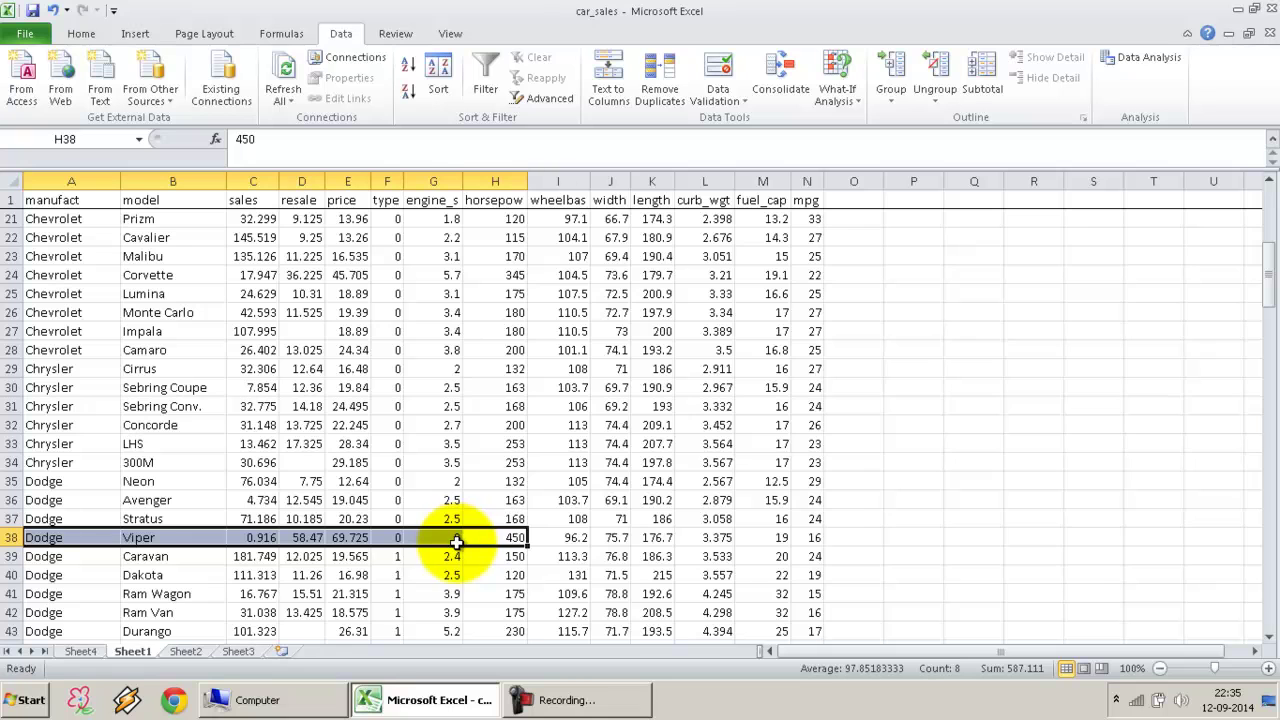
- On Sheet4, check the top entries: 450 ranked 1 at 100%, and tied 302
click(81, 651)
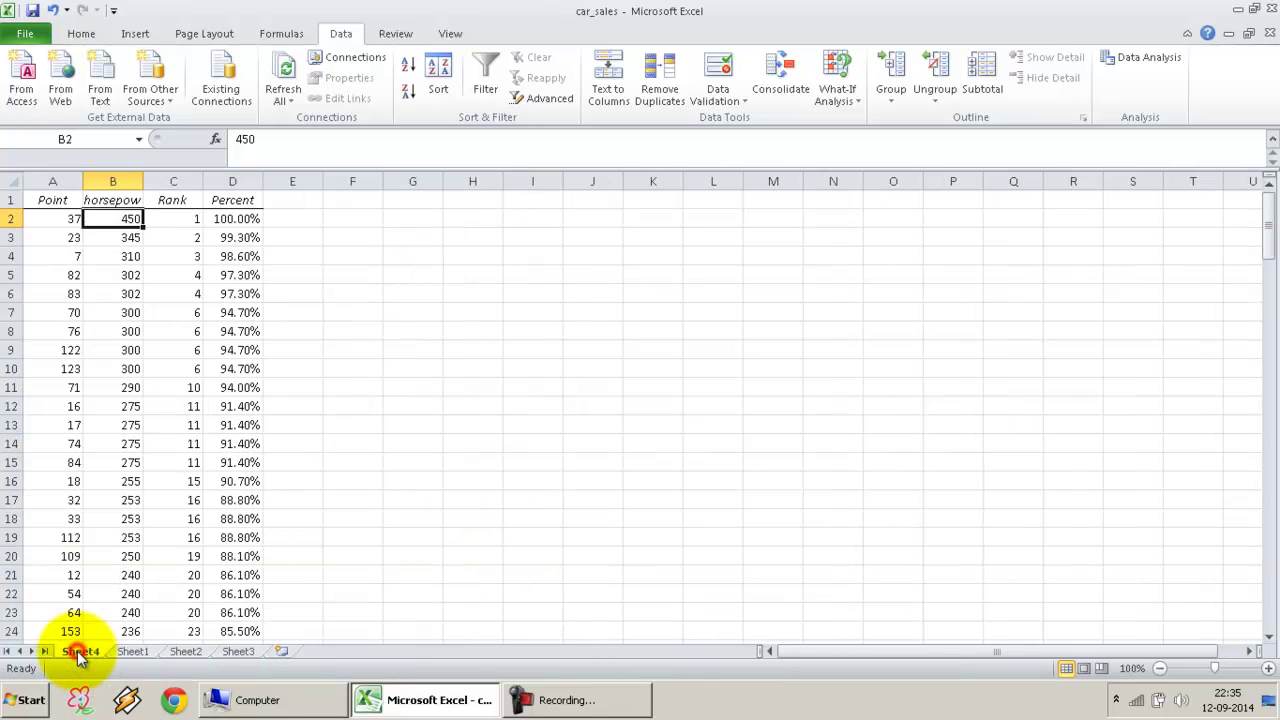
click(60, 216)
click(114, 218)
click(99, 294)
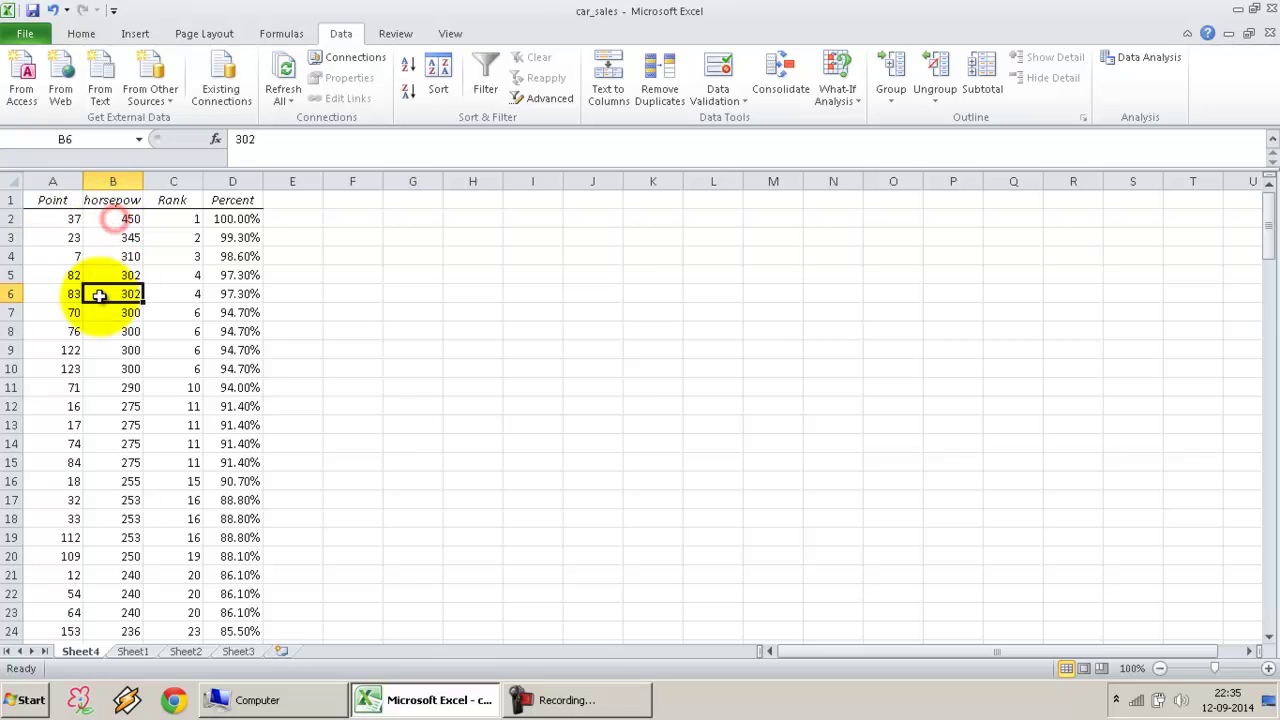
click(176, 240)
click(233, 220)
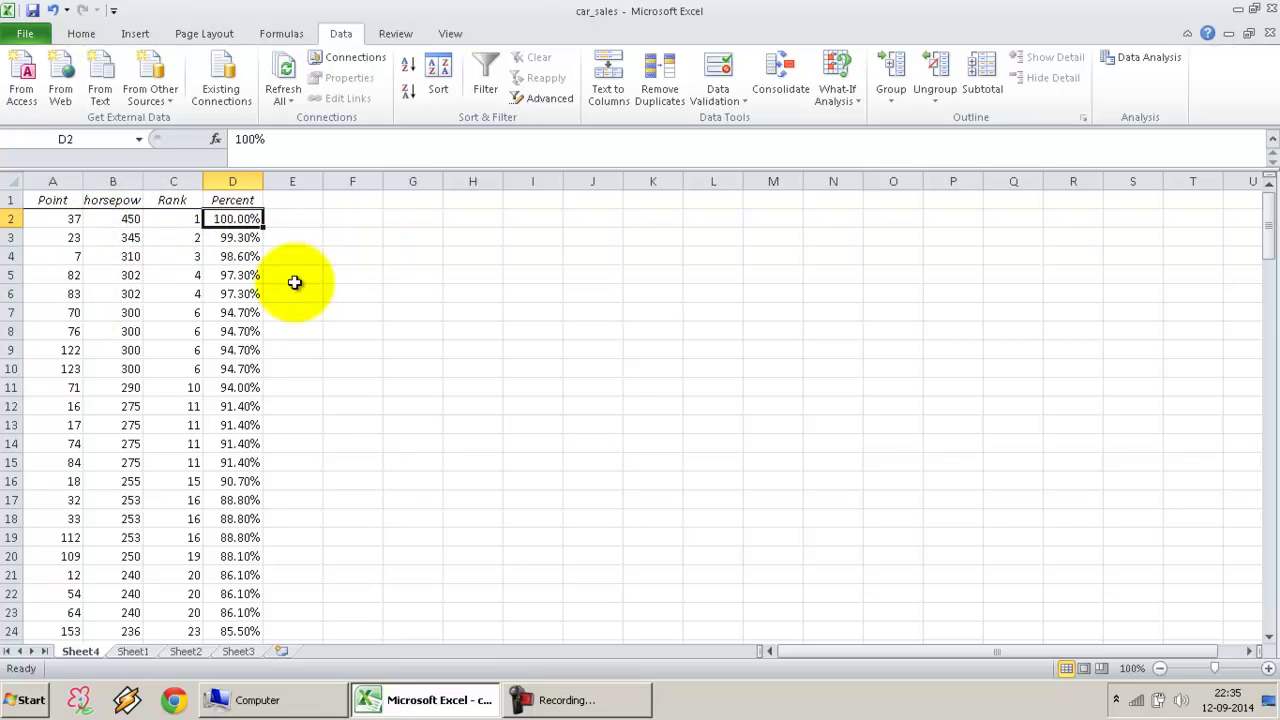
scroll(225, 357, down, 5)
scroll(225, 357, down, 5)
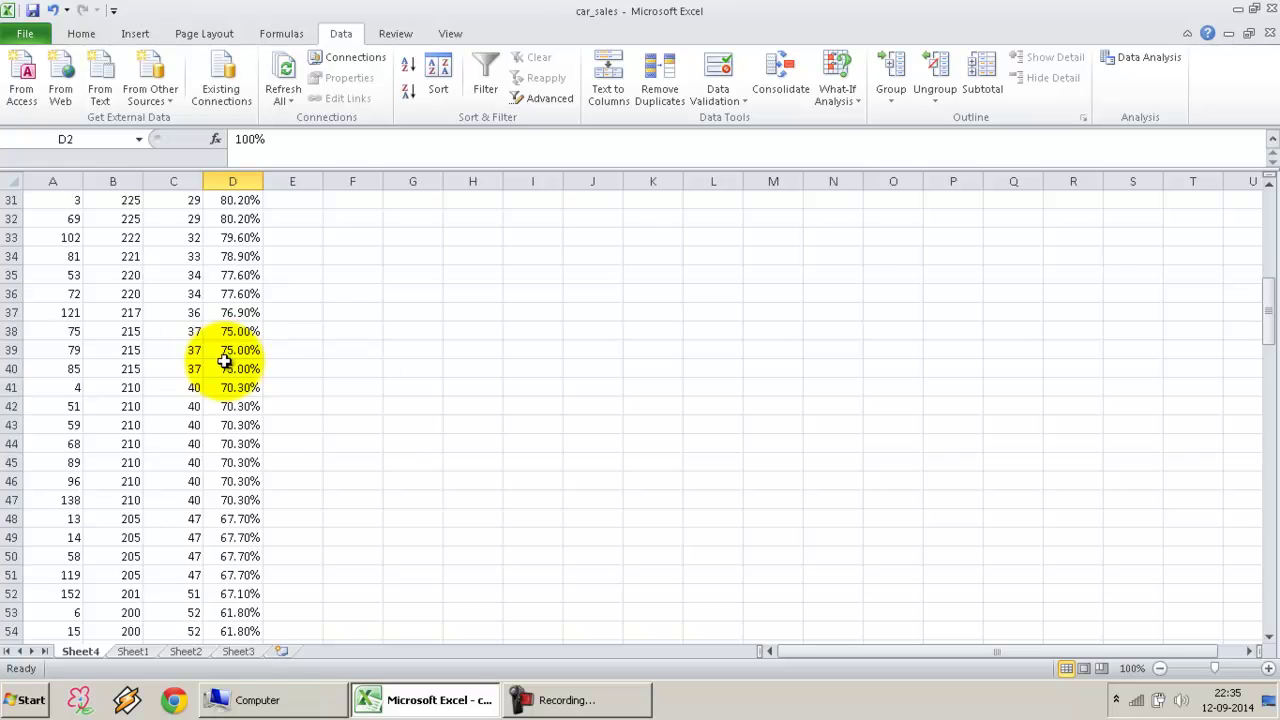
scroll(245, 365, up, 2)
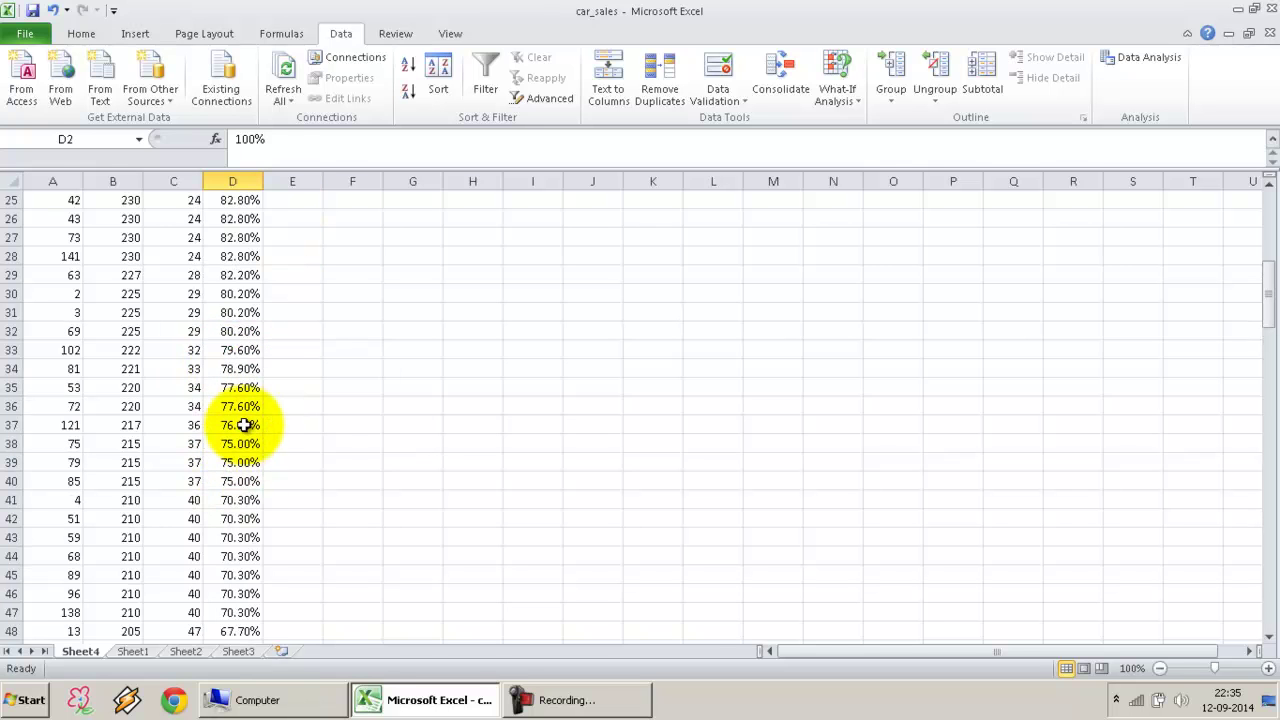
- Inspect the tied 215 horsepower entries, including point 75
drag(244, 441, 80, 462)
click(118, 444)
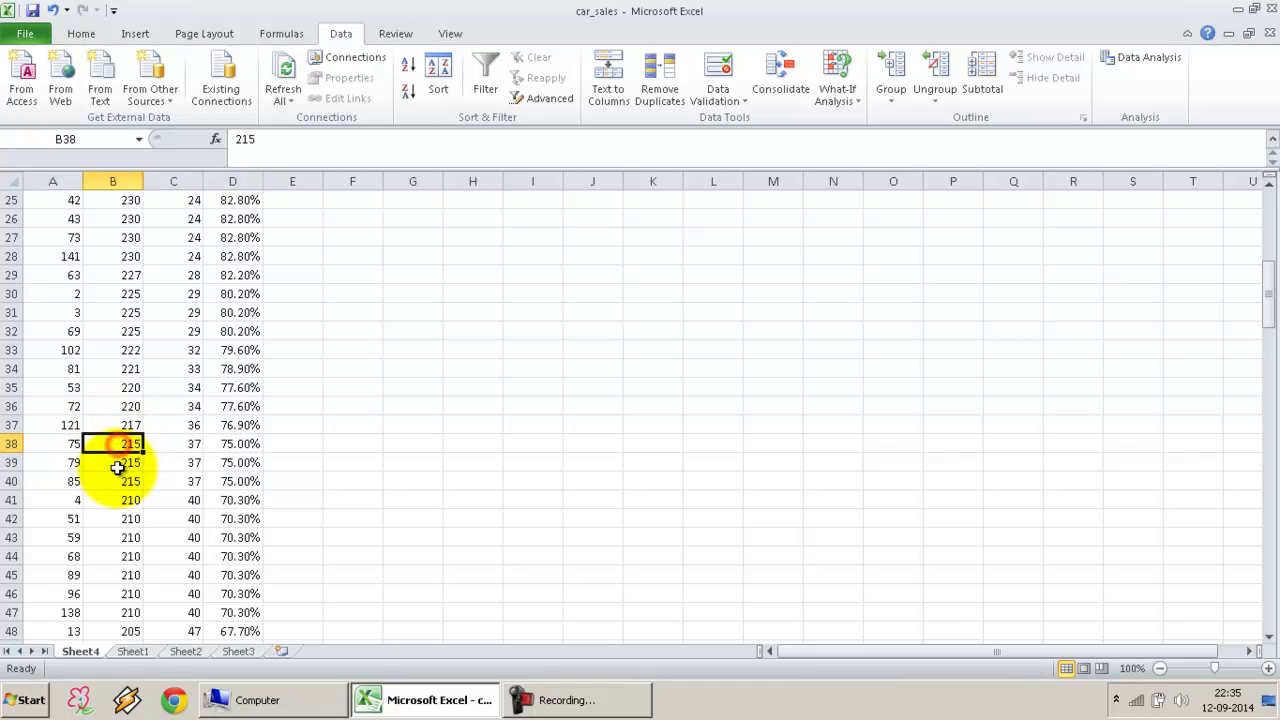
click(90, 463)
click(73, 447)
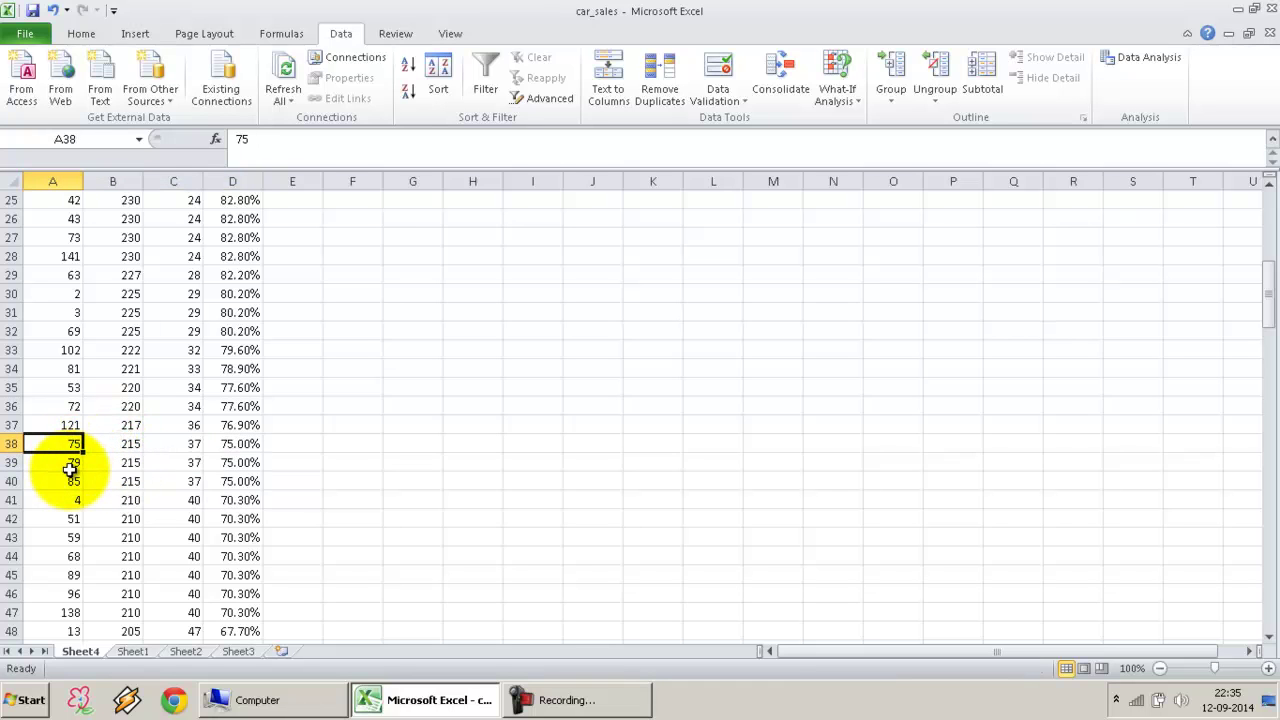
- Compare the 51.30% and 48.00% percentiles and the tied 180 horsepower values
scroll(175, 463, up, 1)
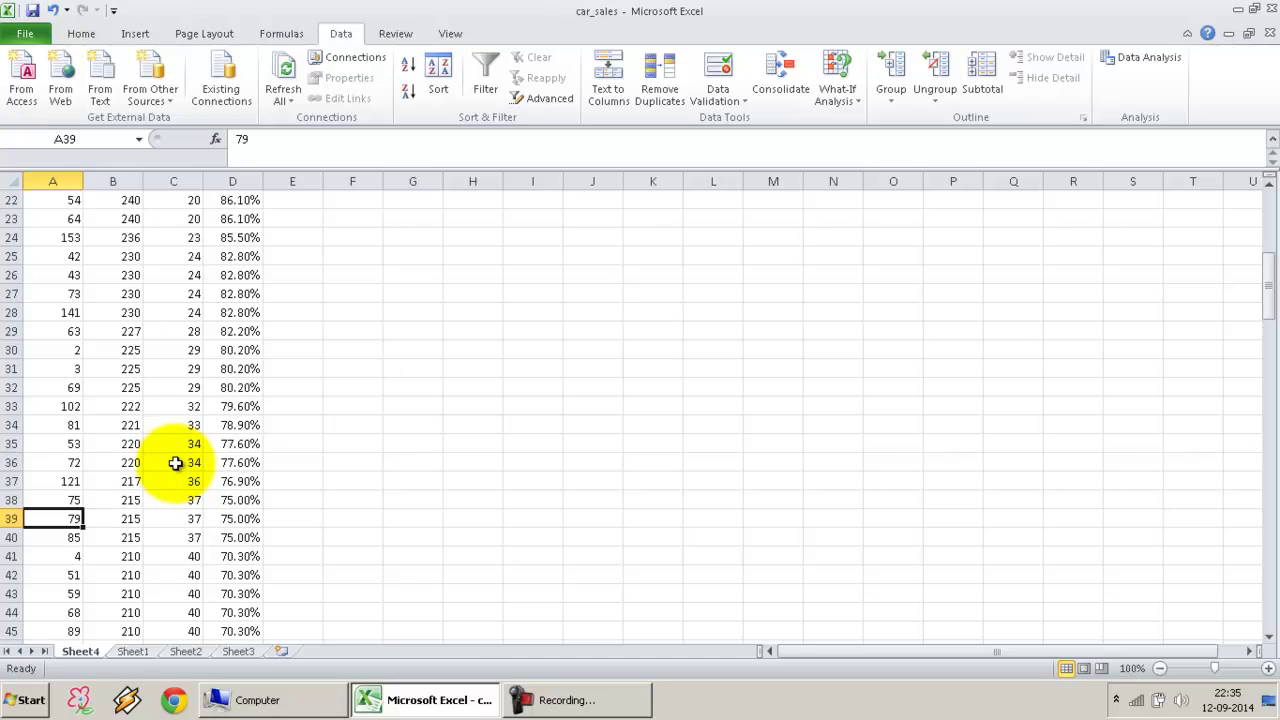
scroll(188, 470, down, 1)
scroll(188, 470, up, 8)
scroll(195, 455, down, 8)
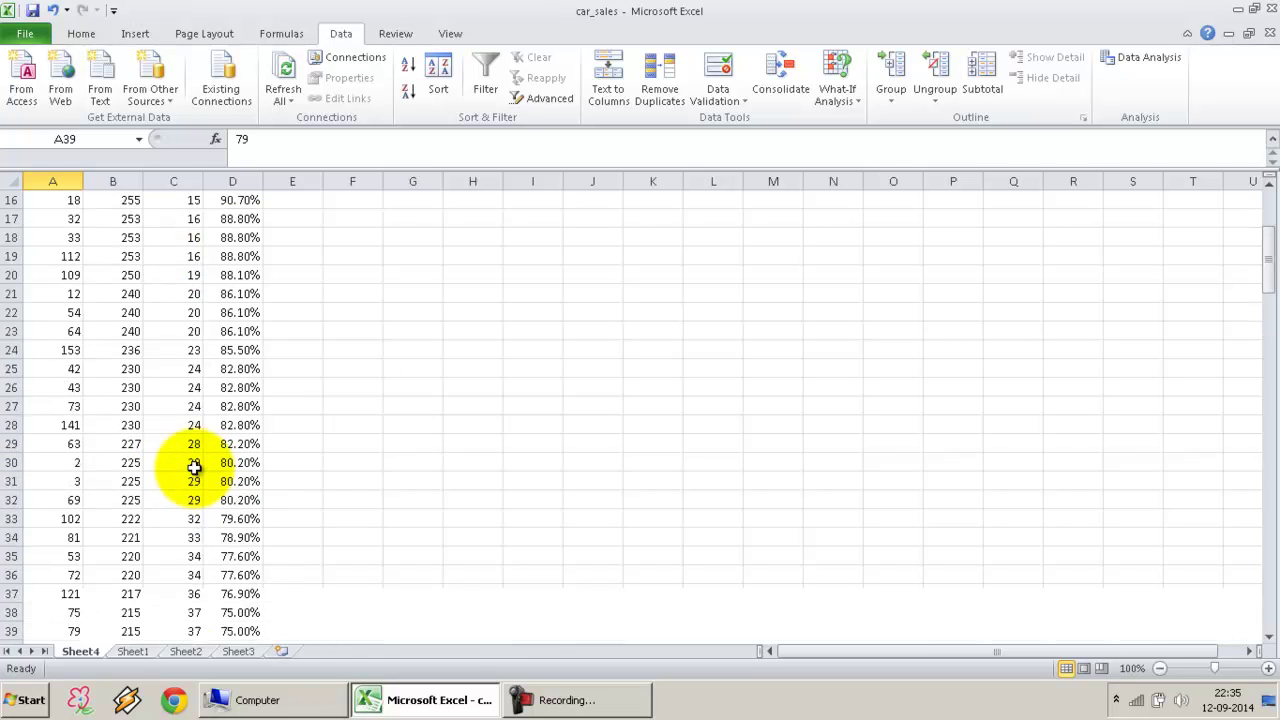
scroll(250, 466, down, 10)
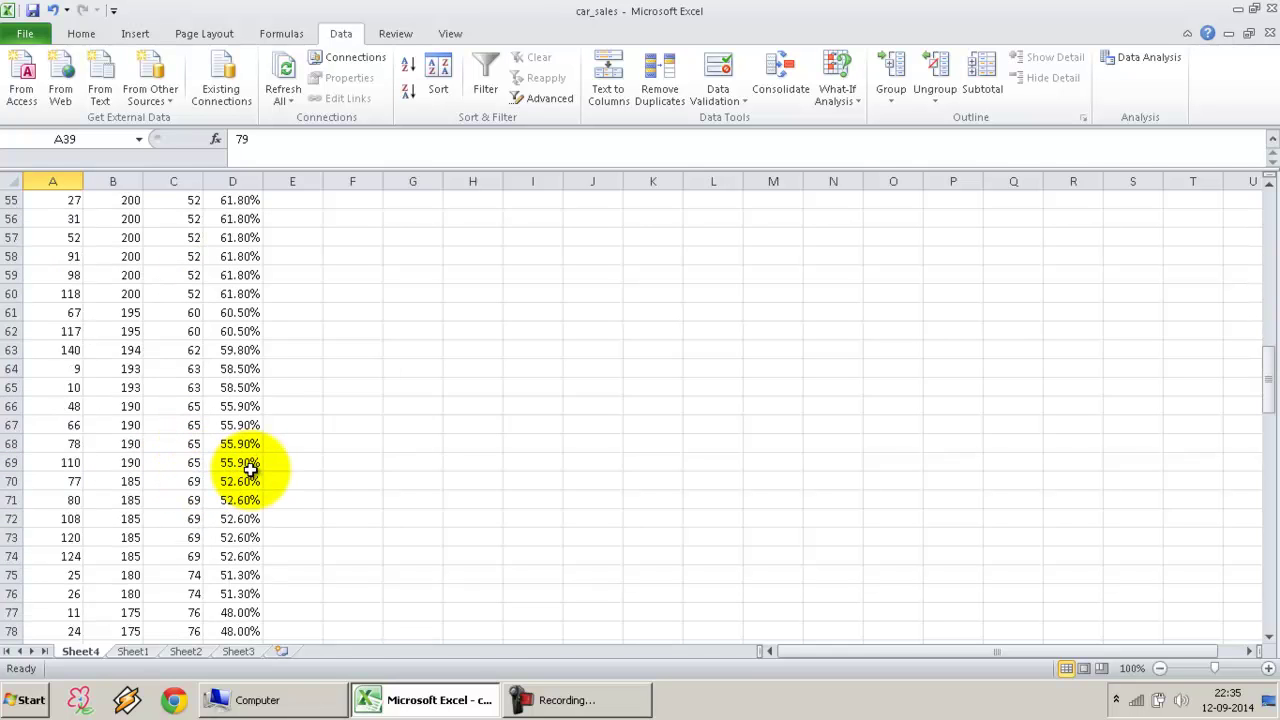
scroll(250, 467, up, 2)
scroll(251, 450, down, 3)
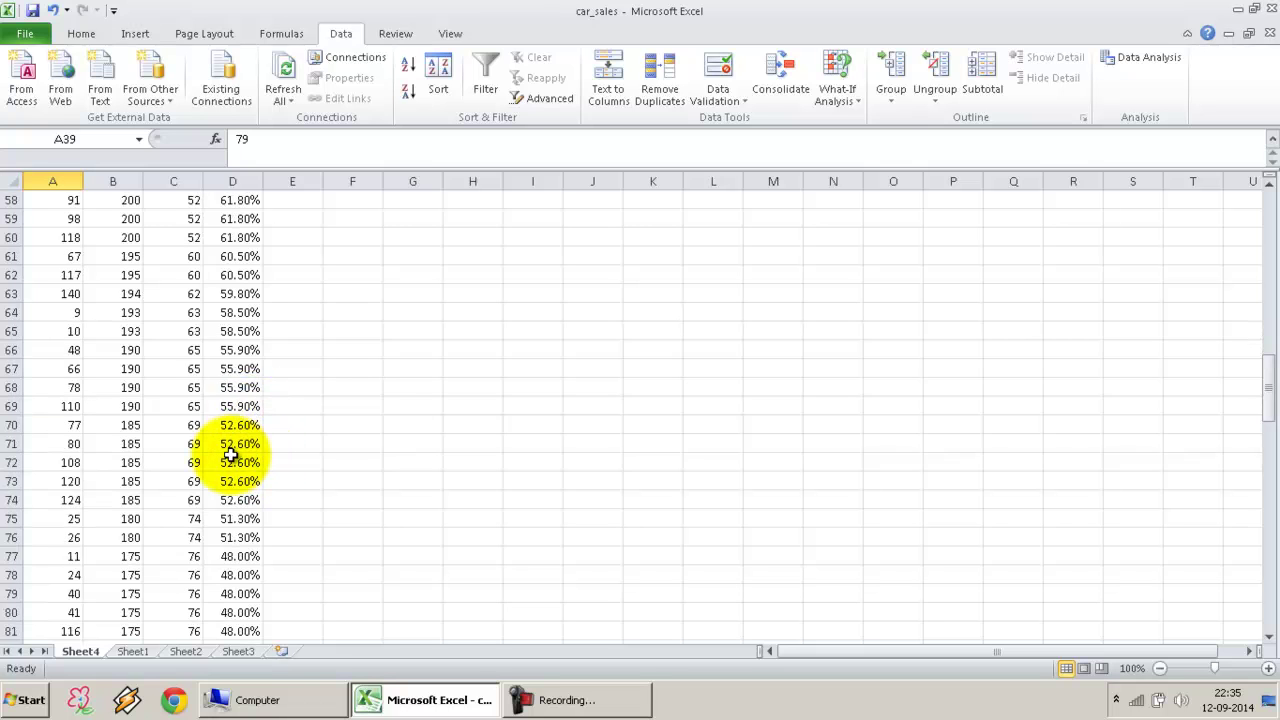
scroll(229, 455, down, 3)
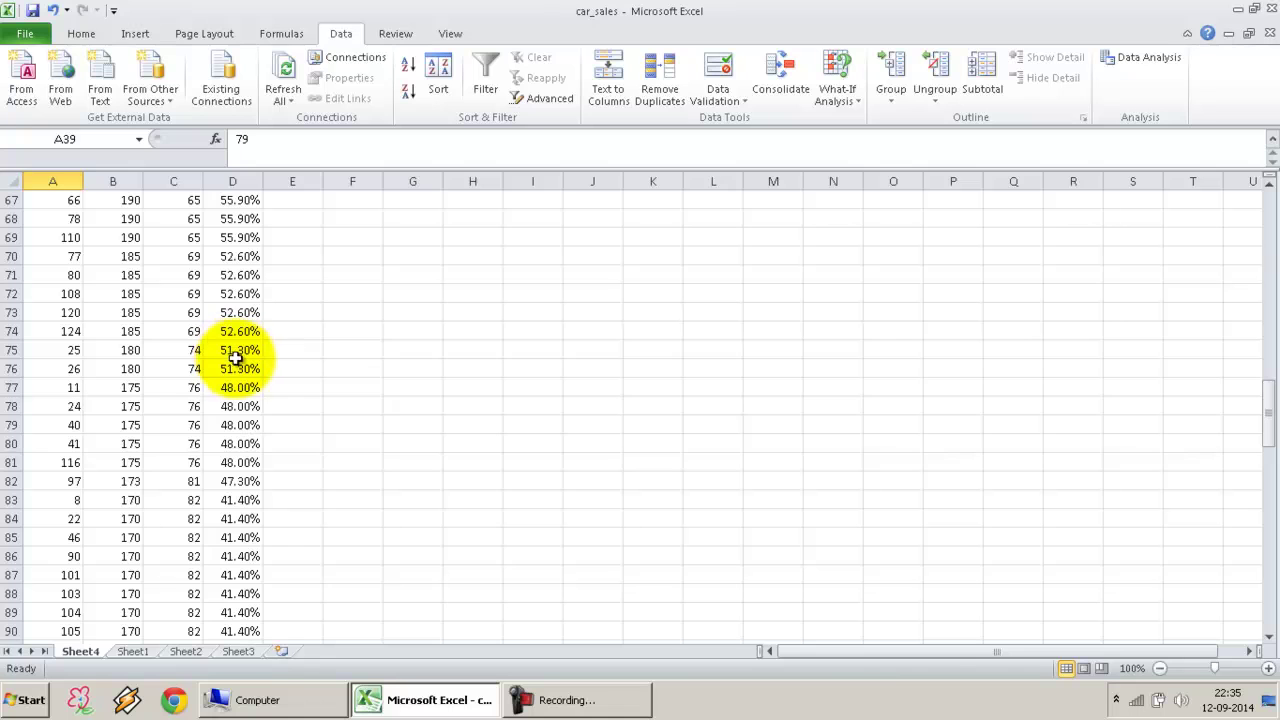
drag(229, 352, 223, 401)
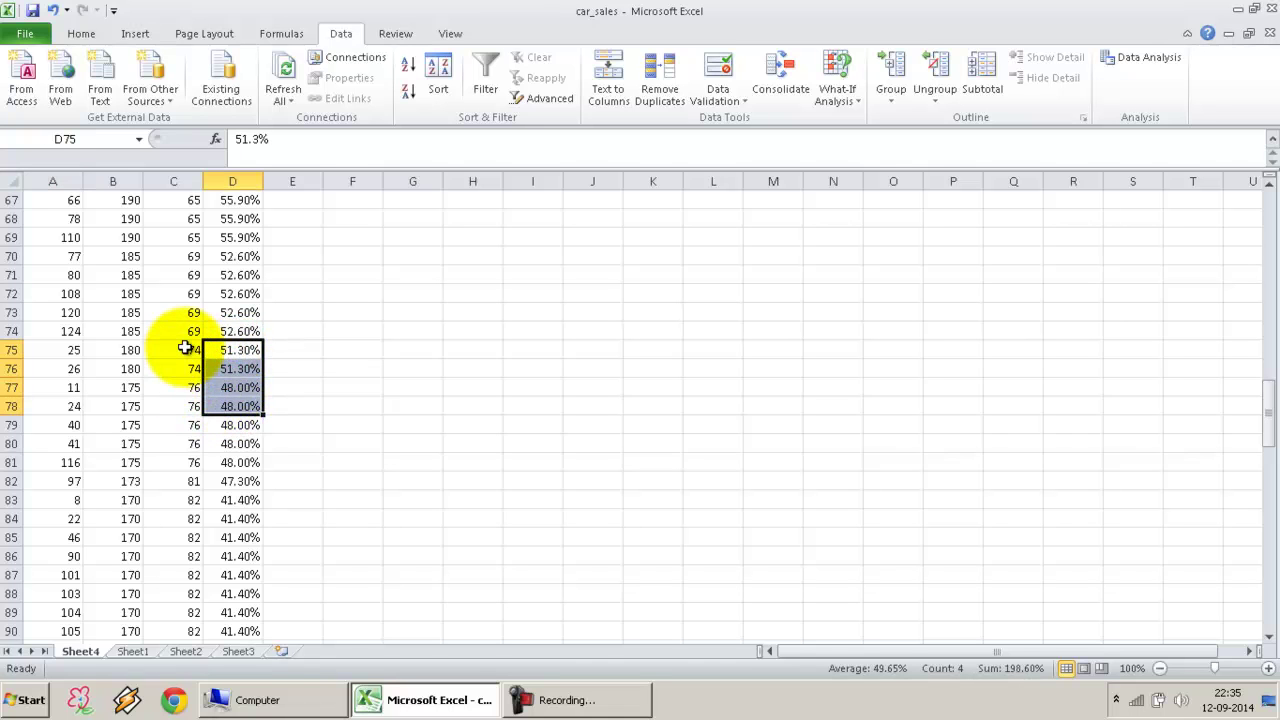
drag(120, 350, 125, 369)
scroll(243, 407, up, 20)
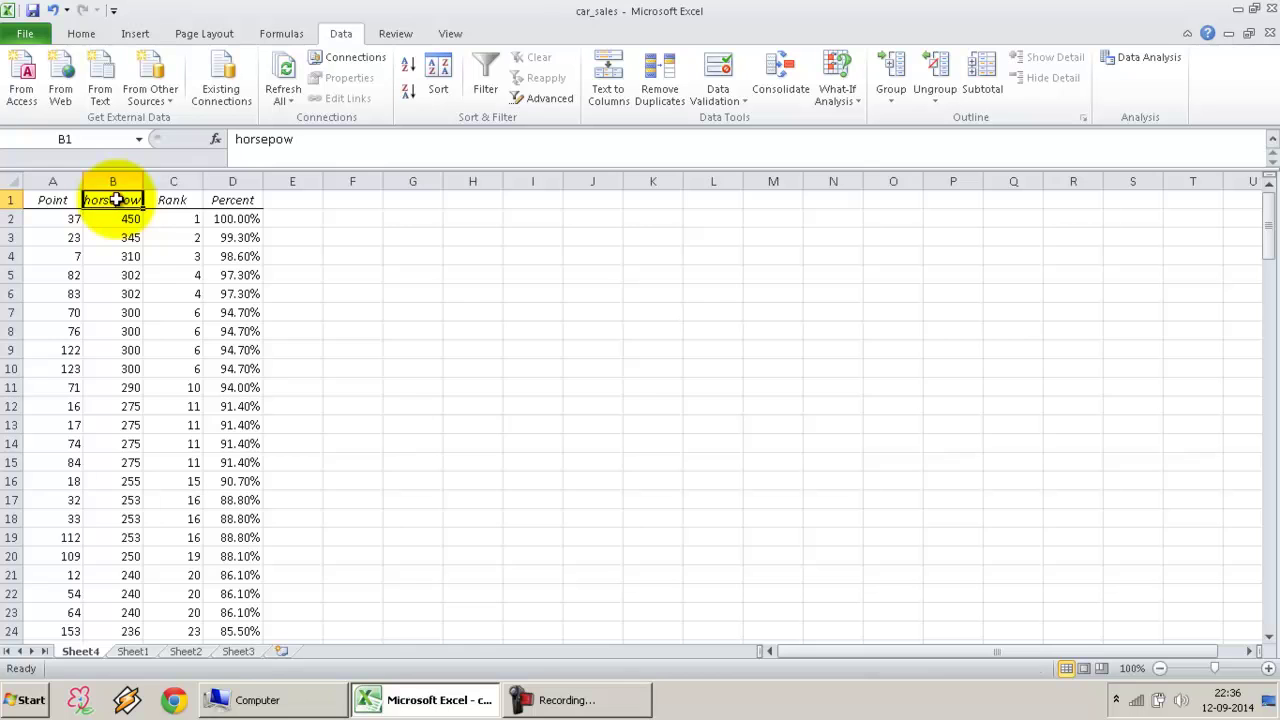
- From Sheet1, open the Rank and Percentile settings in Data Analysis
click(133, 651)
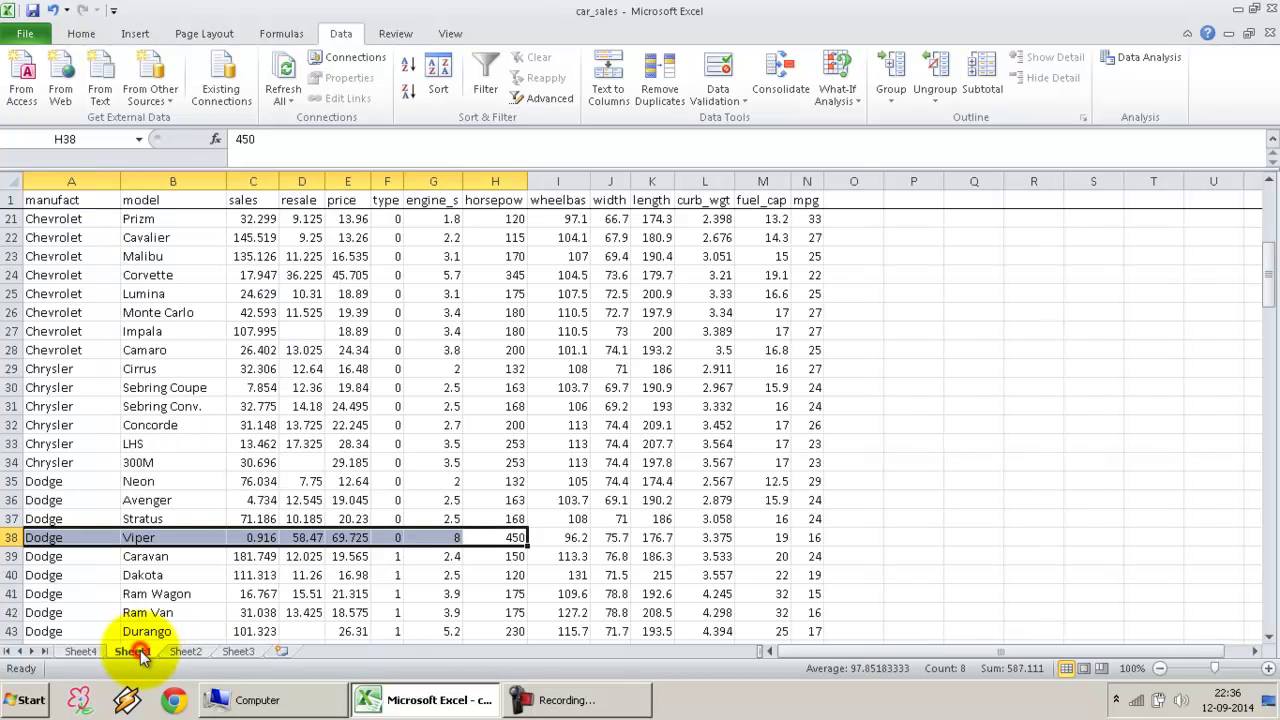
click(612, 220)
click(584, 198)
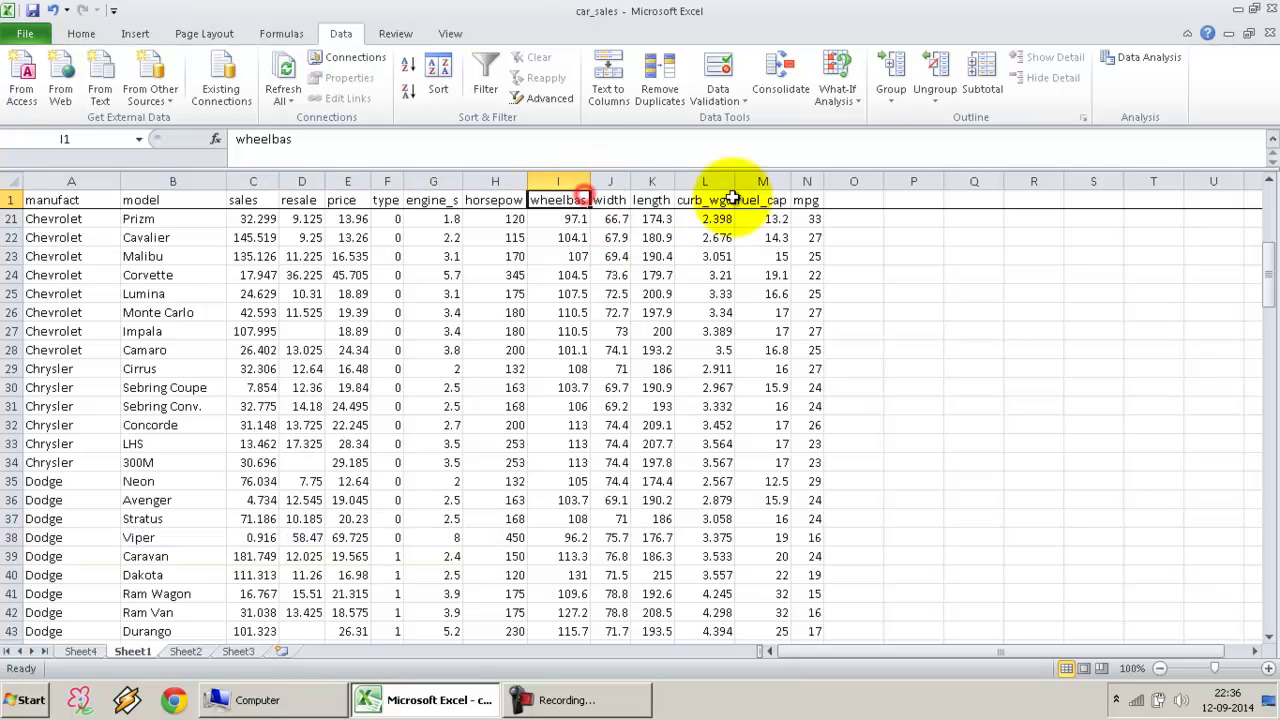
click(1142, 57)
click(804, 335)
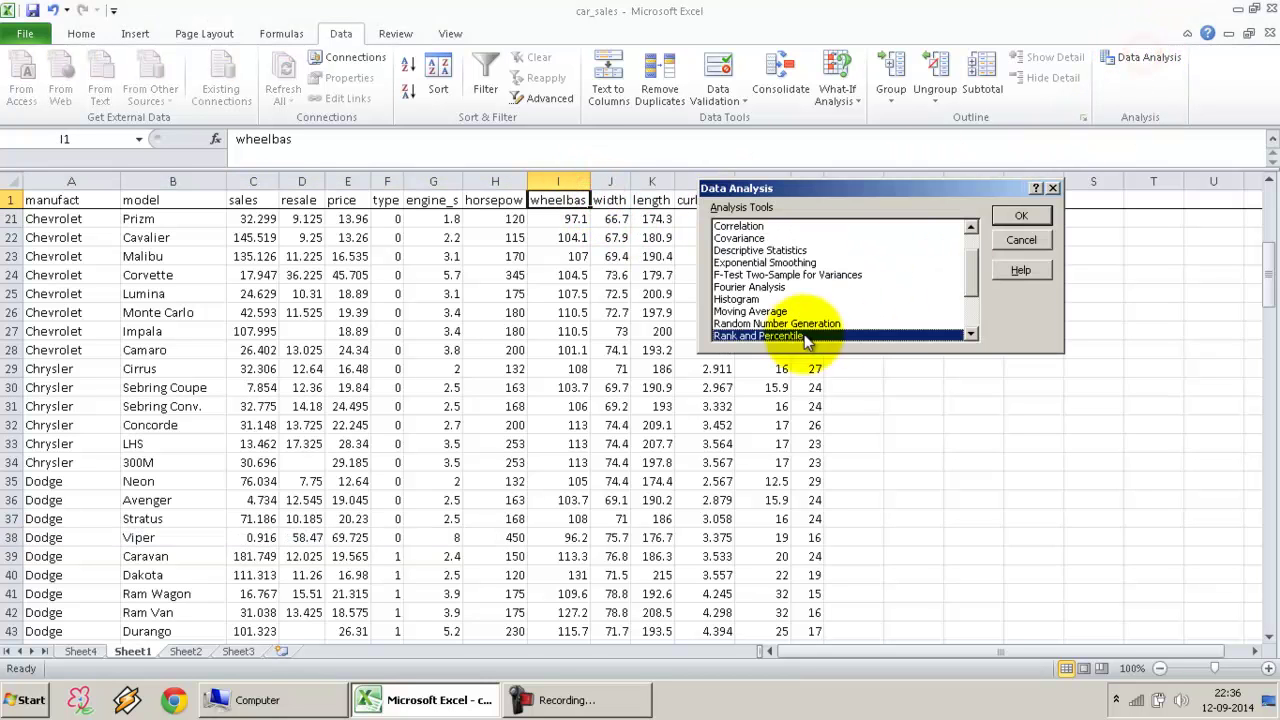
click(1021, 216)
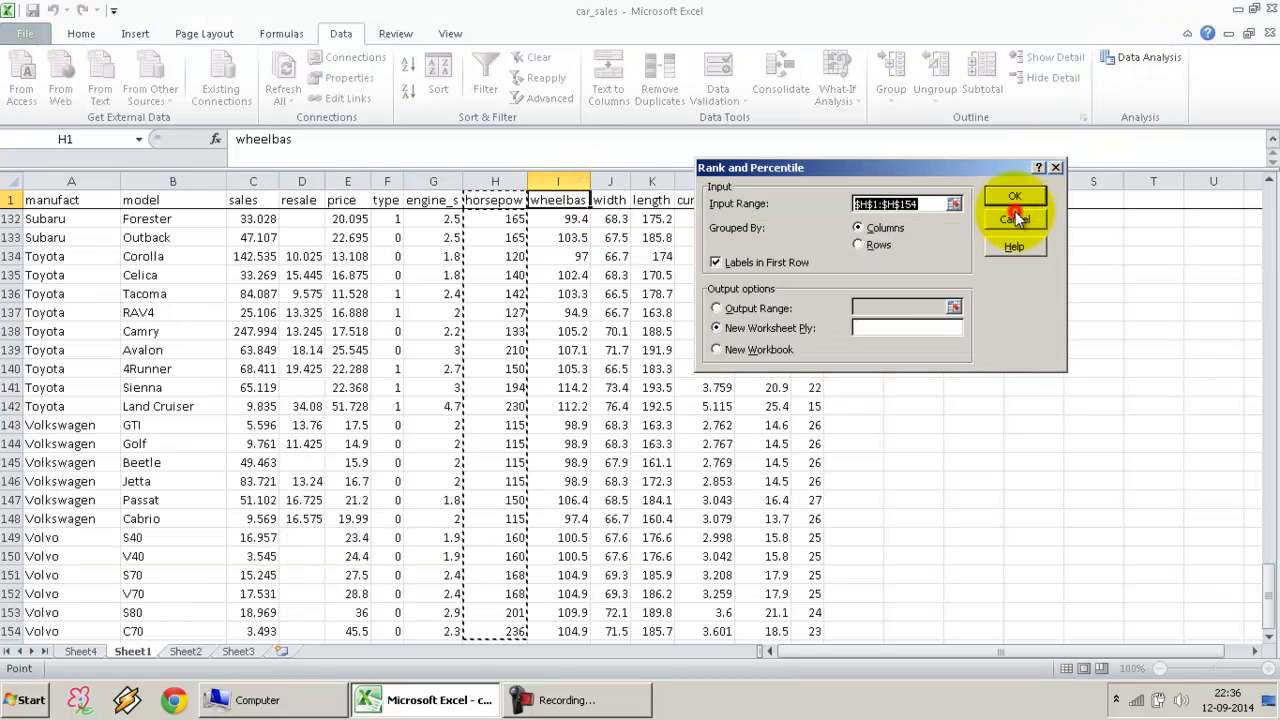
- Rank $H$1:$I$154 with Labels in First Row into a new worksheet
click(954, 200)
drag(497, 200, 588, 200)
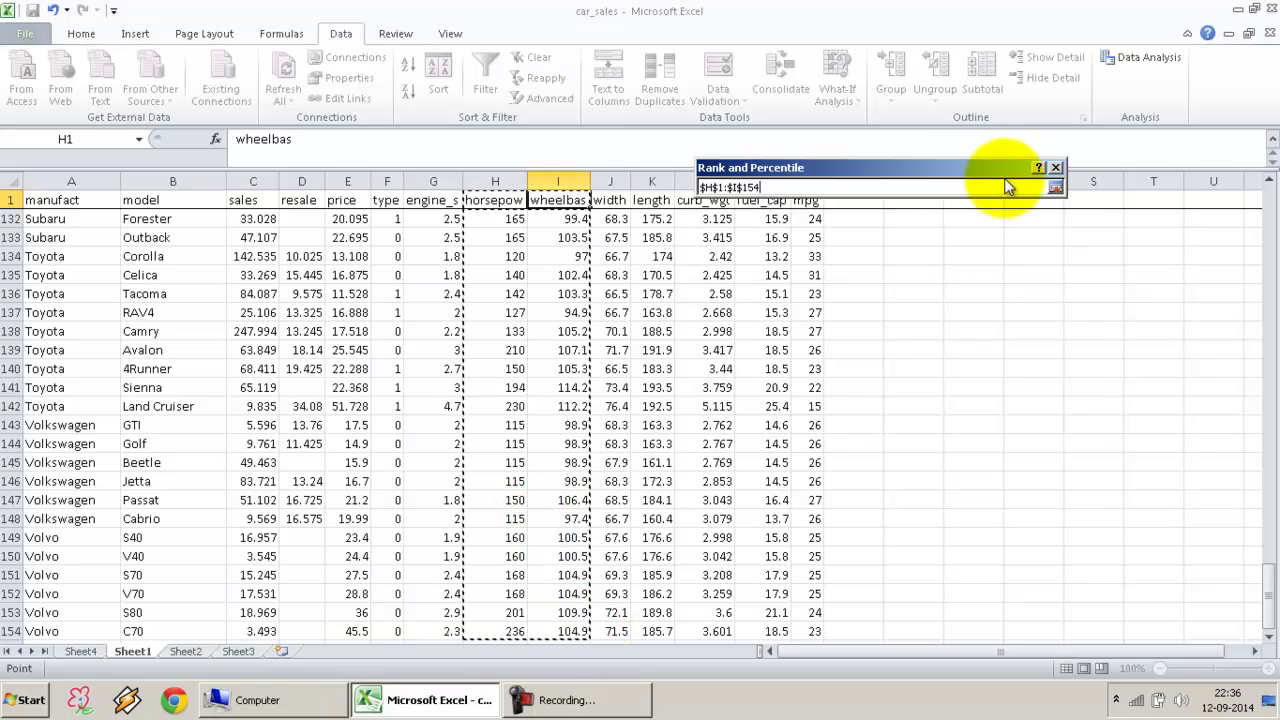
click(1058, 189)
click(750, 259)
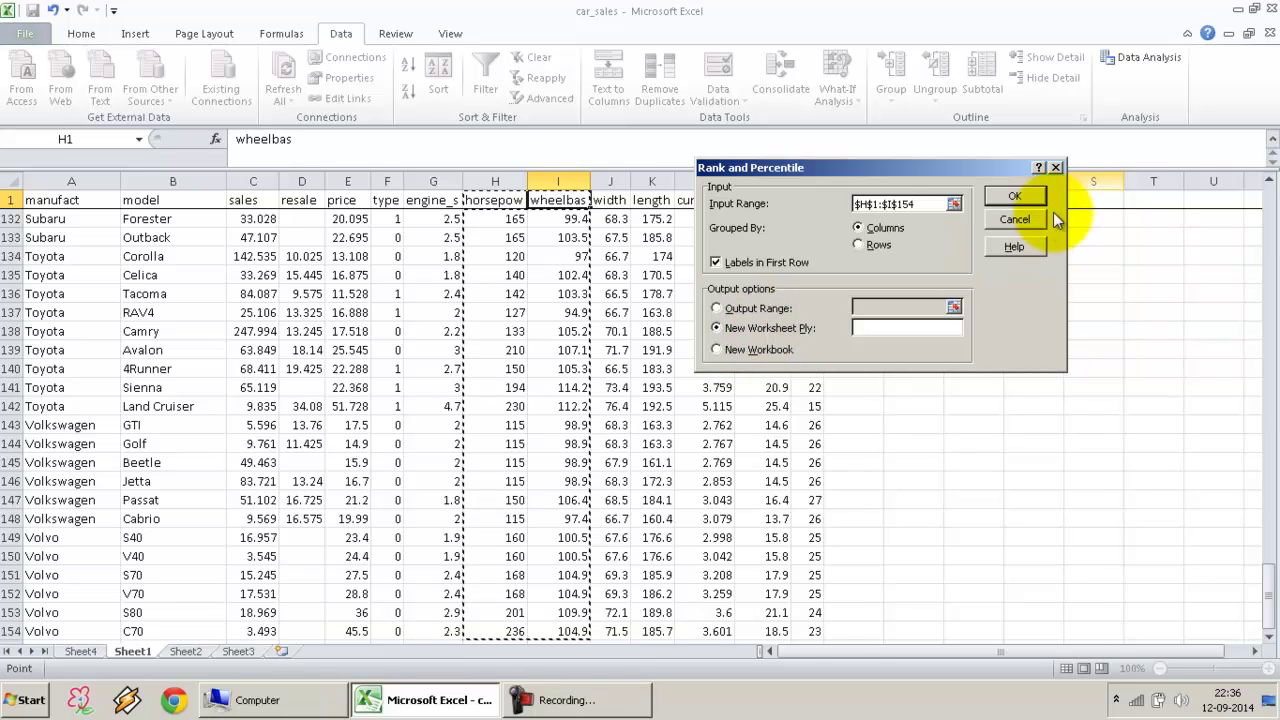
click(1025, 195)
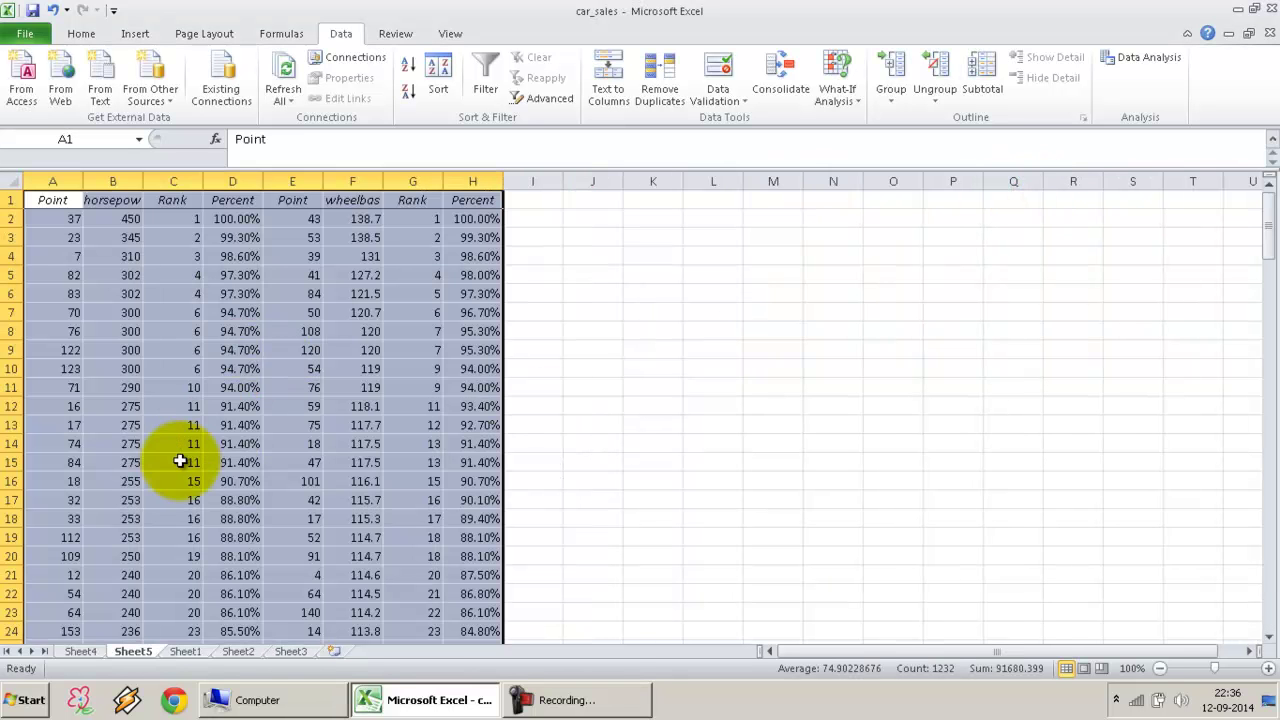
- Review Sheet5's top entries: horsepower 450 at point 37, wheelbase 138.7 at point 43
drag(57, 181, 471, 155)
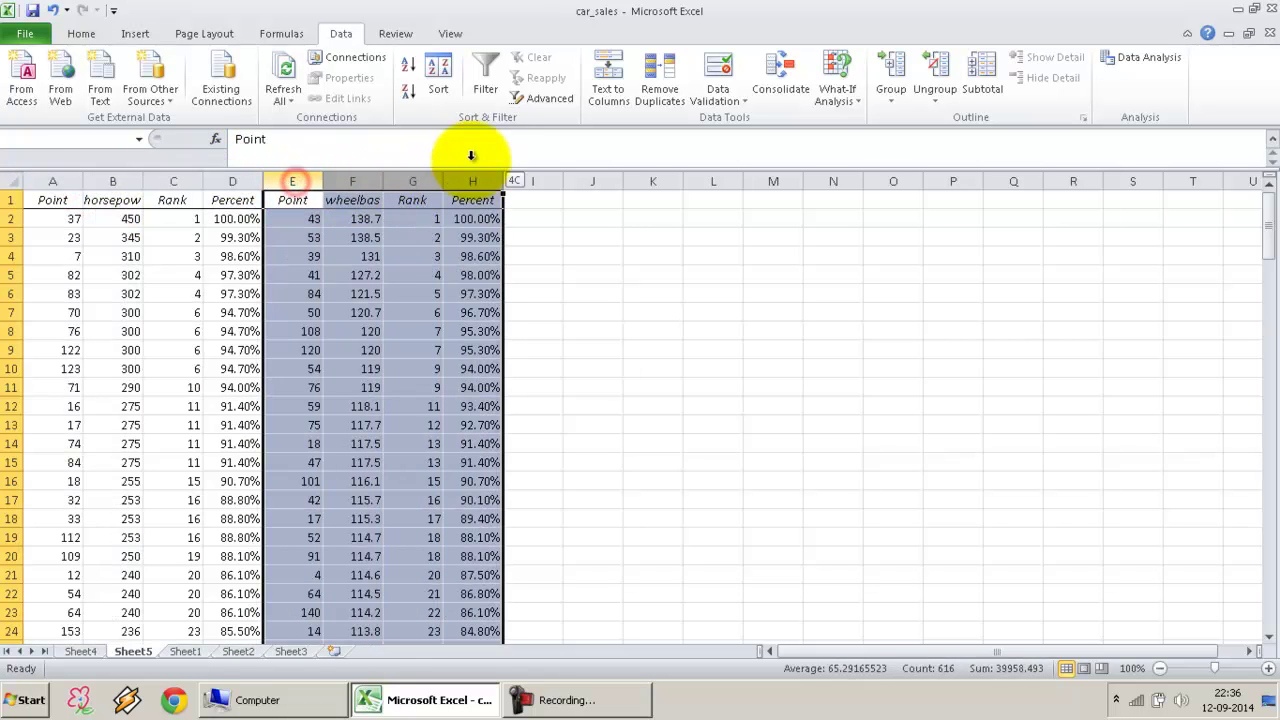
click(108, 218)
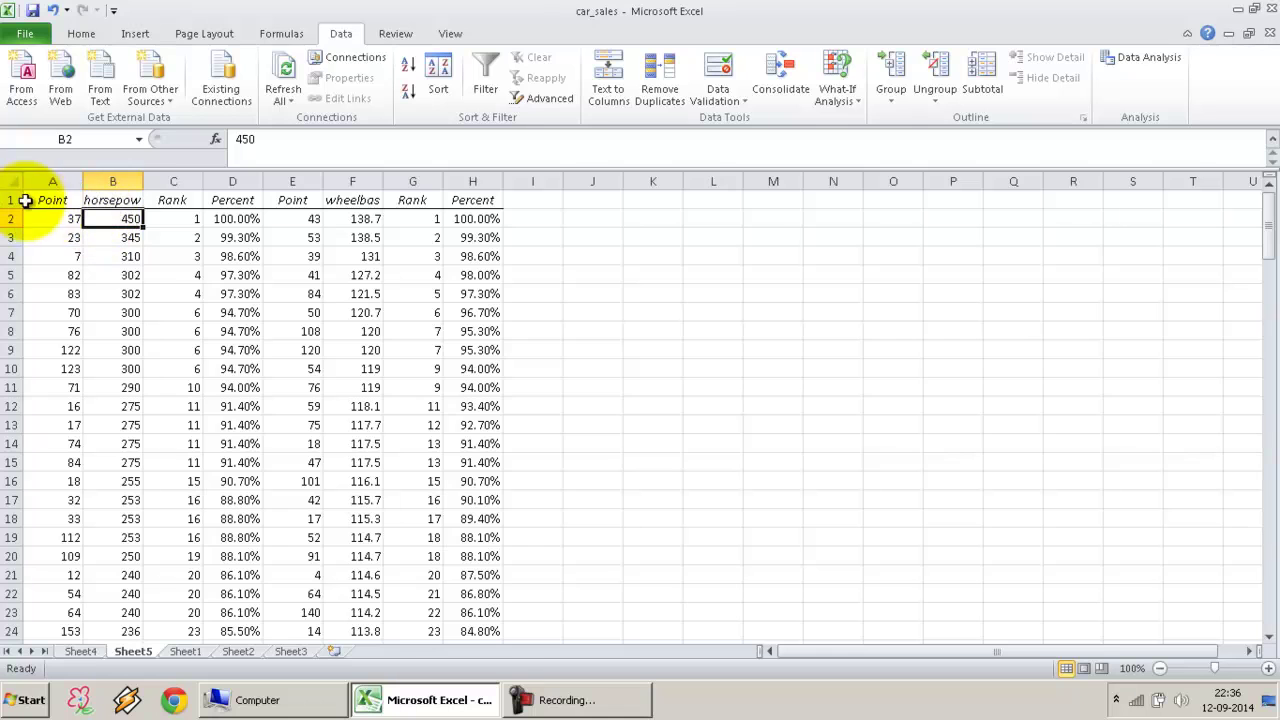
drag(43, 212, 106, 219)
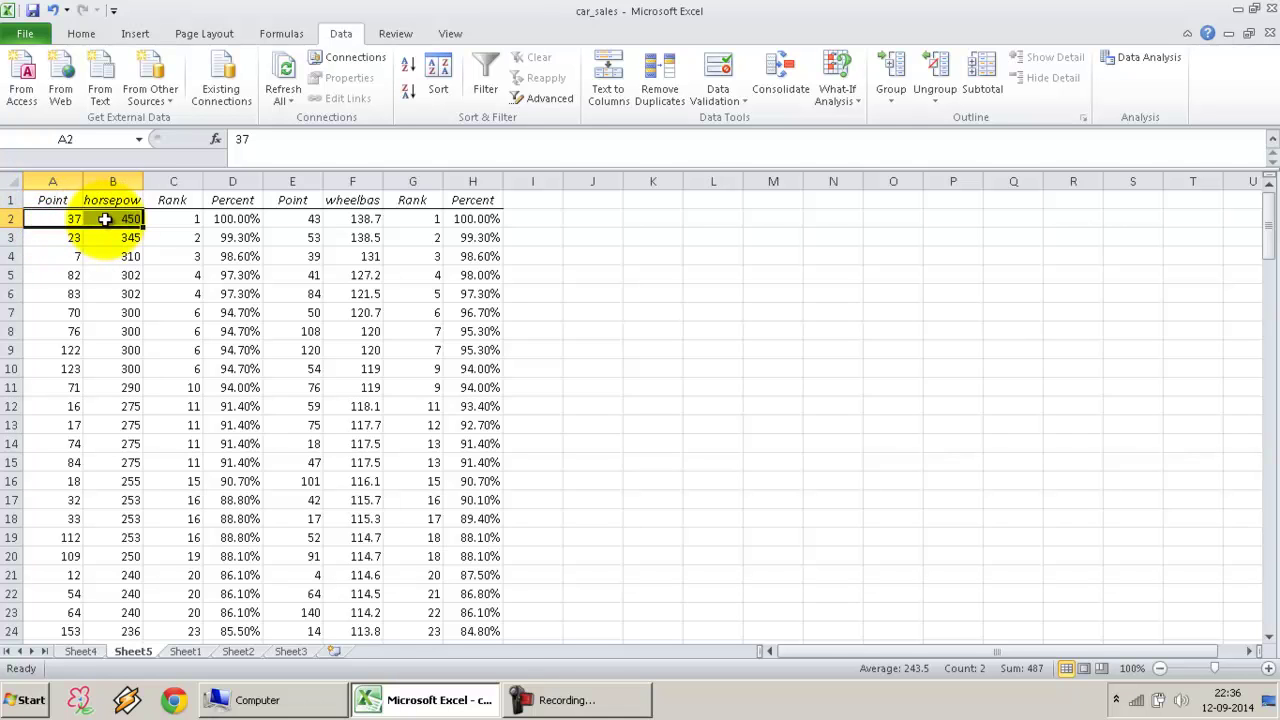
click(292, 219)
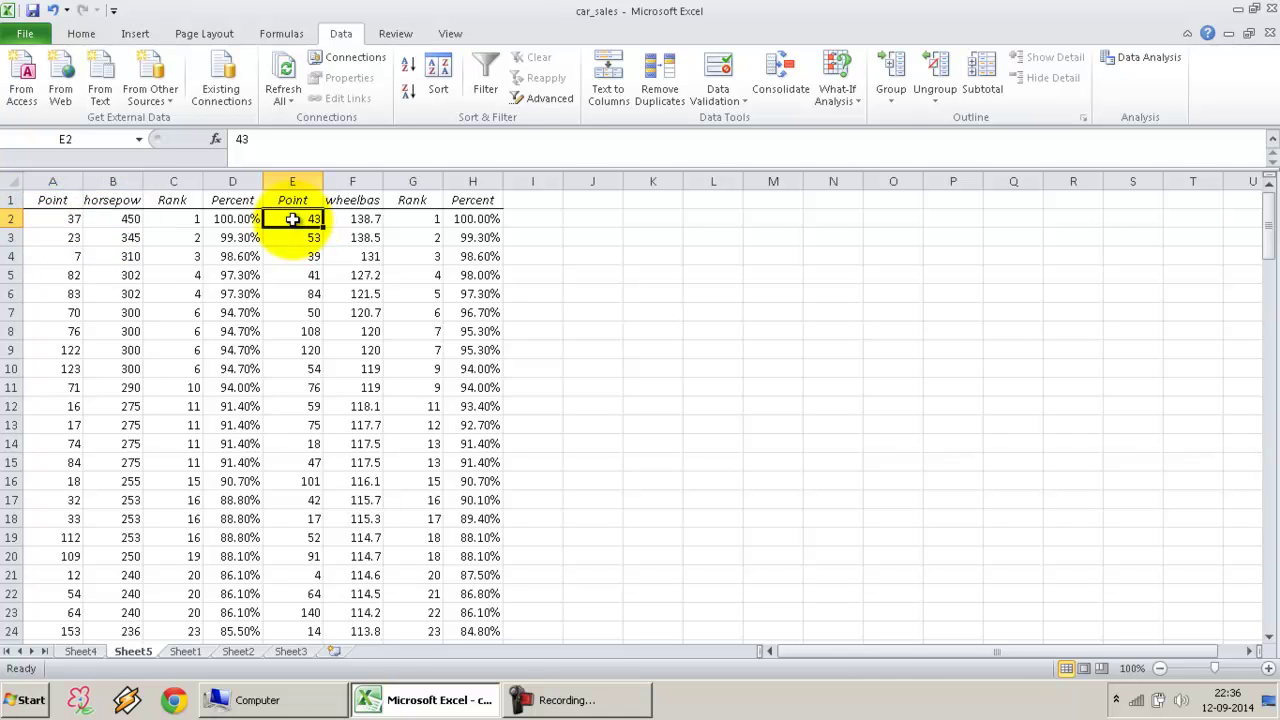
drag(293, 219, 343, 219)
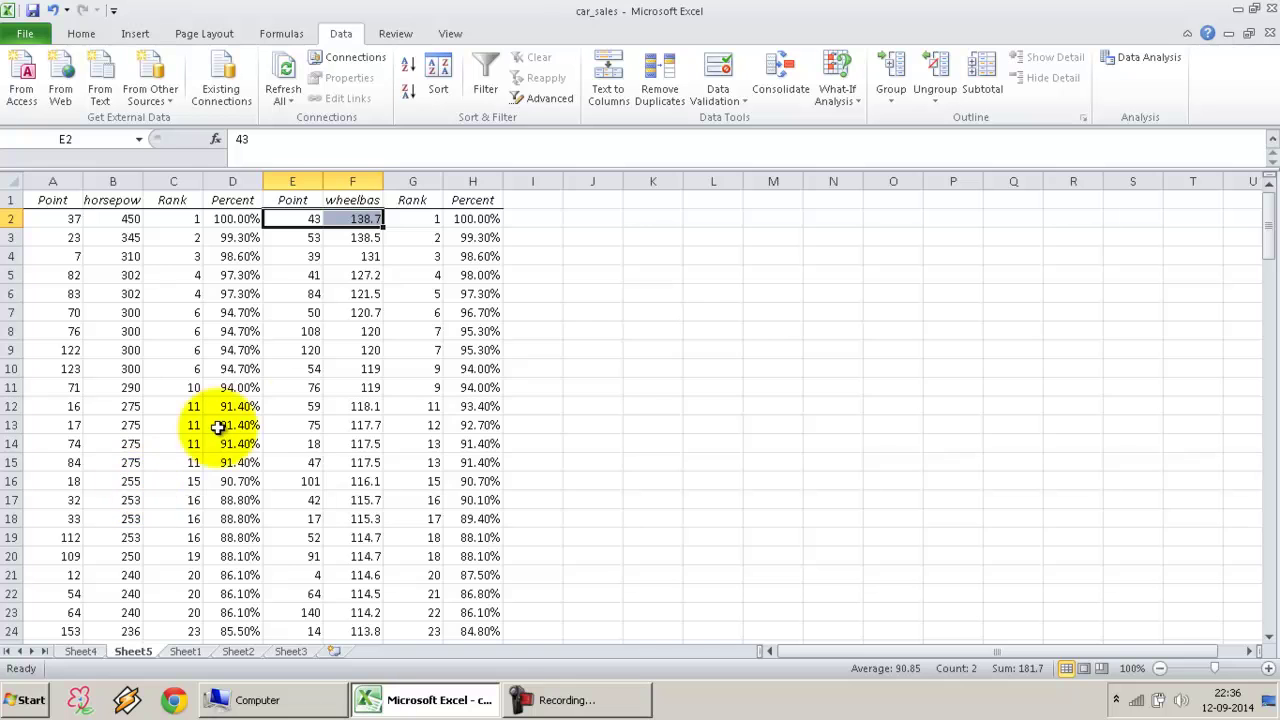
- On Sheet1, insert a blank column before the wheelbas column
click(183, 652)
click(569, 181)
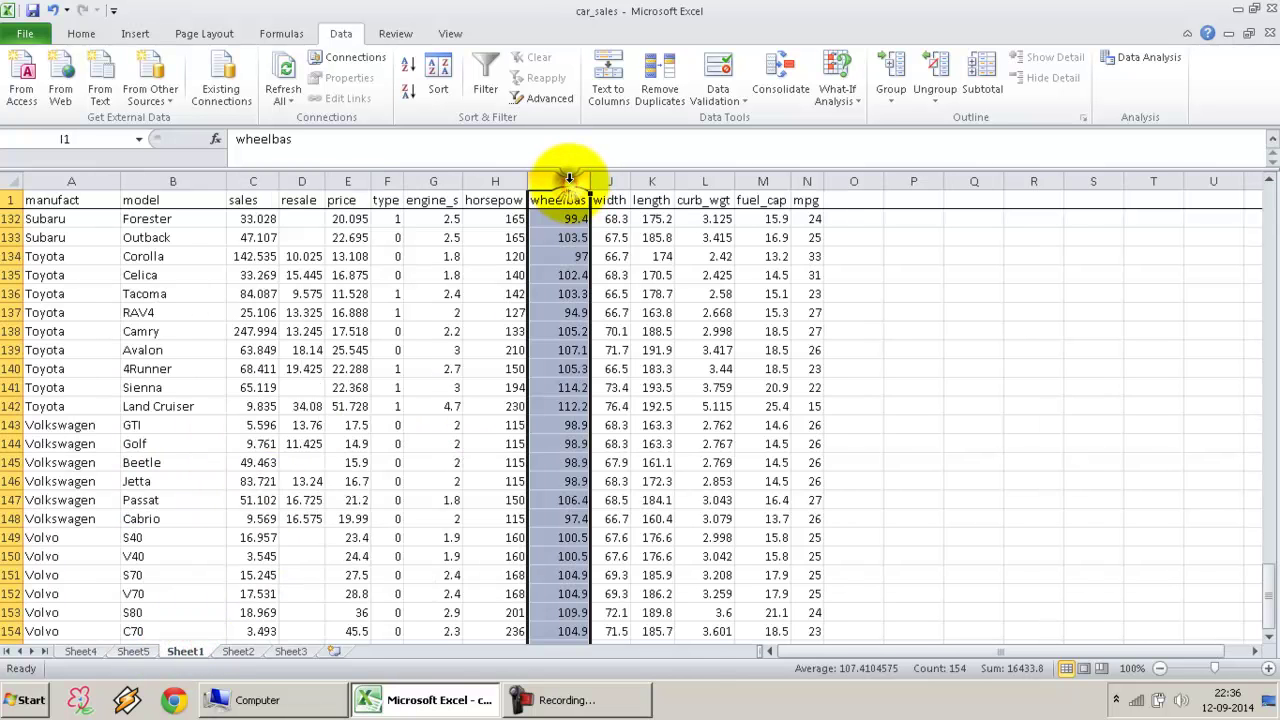
right_click(569, 181)
click(620, 243)
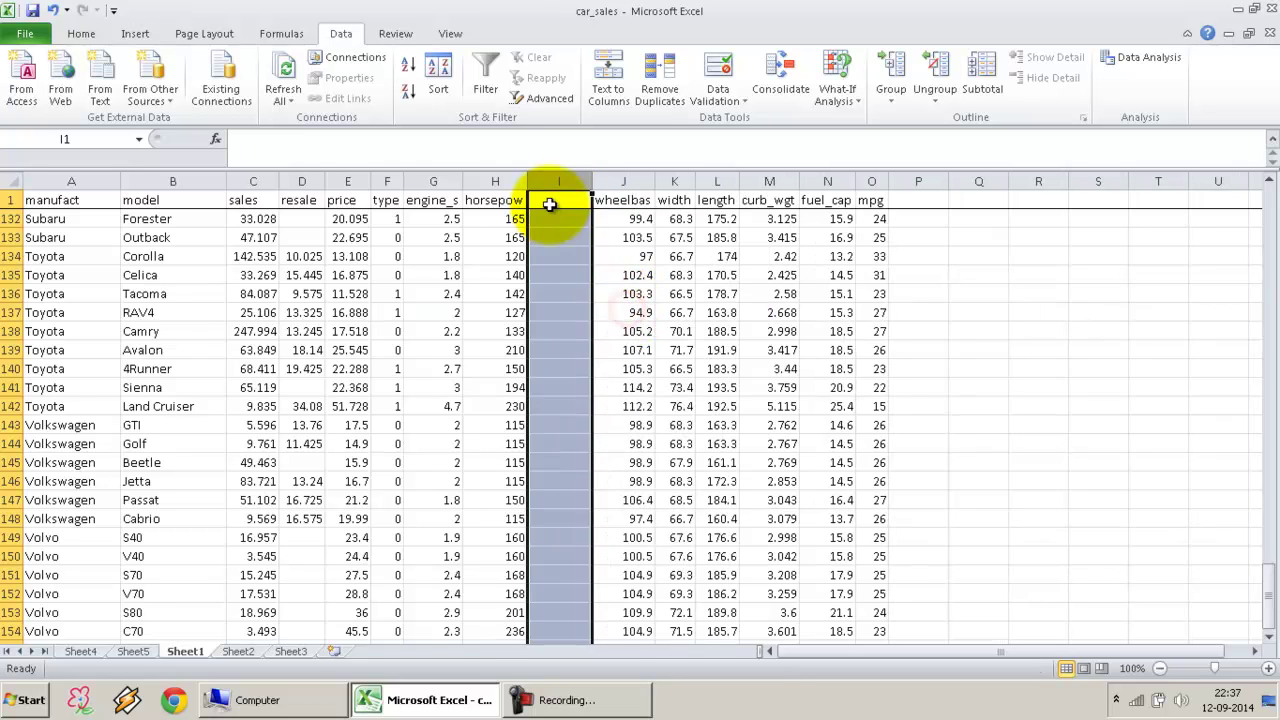
- Head the new column I1 'Rank_Horsepower' and begin =VLOOKUP(H2, in I2
click(549, 204)
text(Rank_Horsepower)
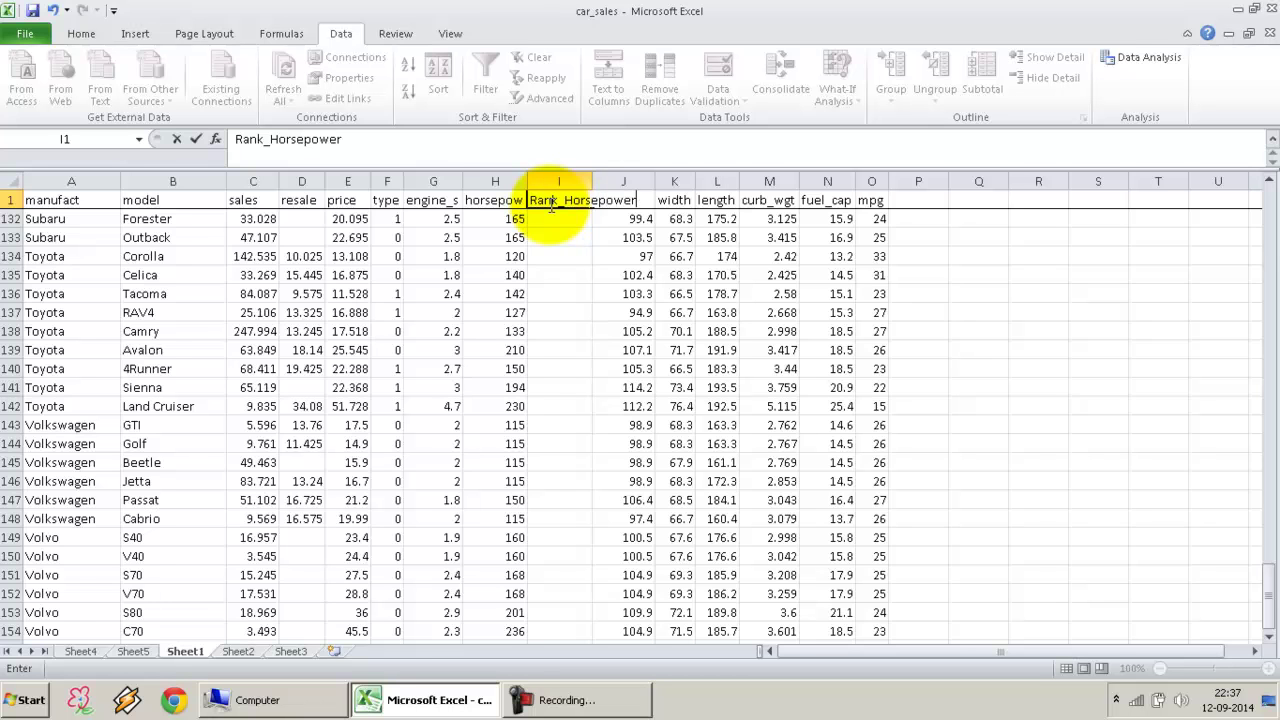
key(Return)
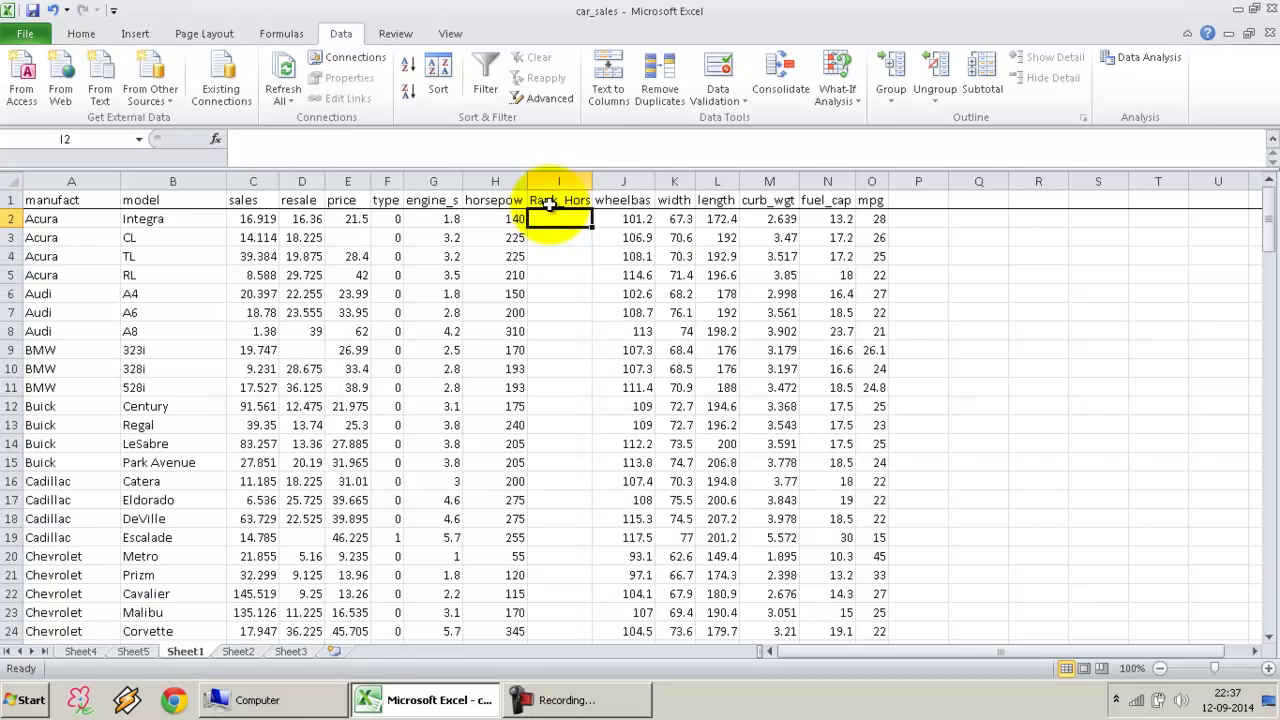
text(=VLOOKUP()
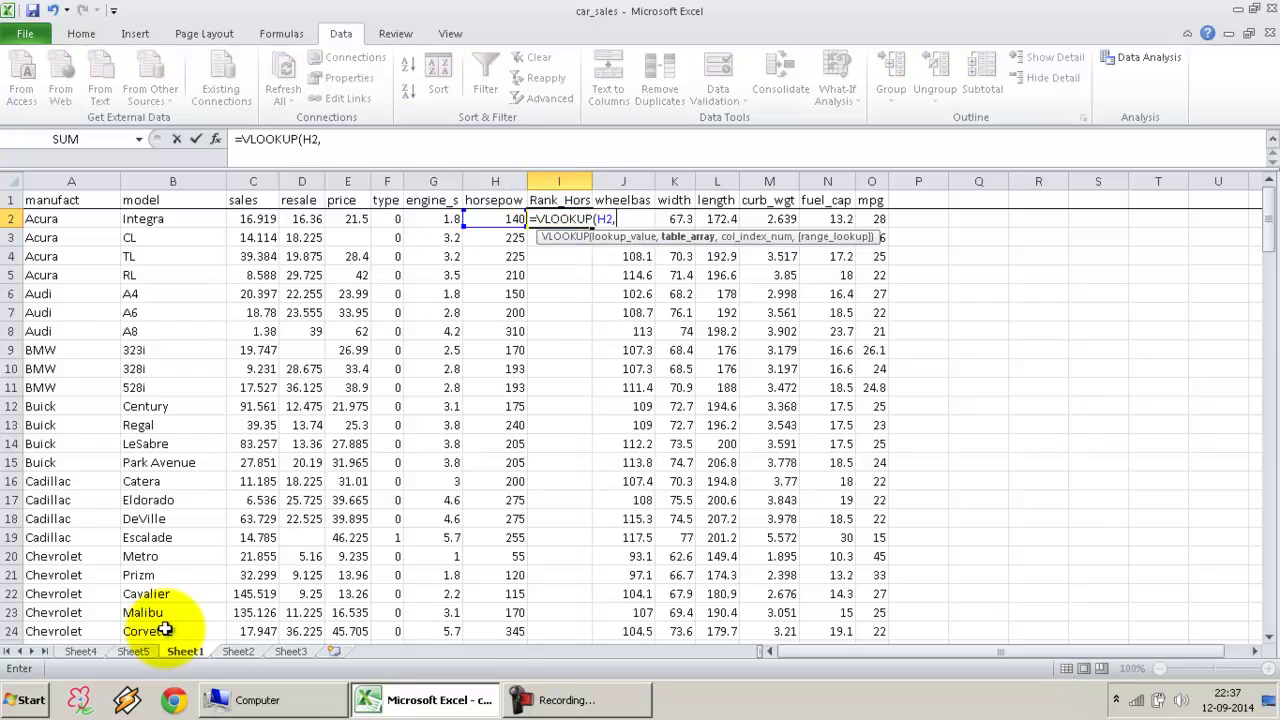
- Finish I2 as =VLOOKUP(H2,Sheet5!$B:$C,2,FALSE), giving 119 for the Integra's 140 horsepower
click(119, 654)
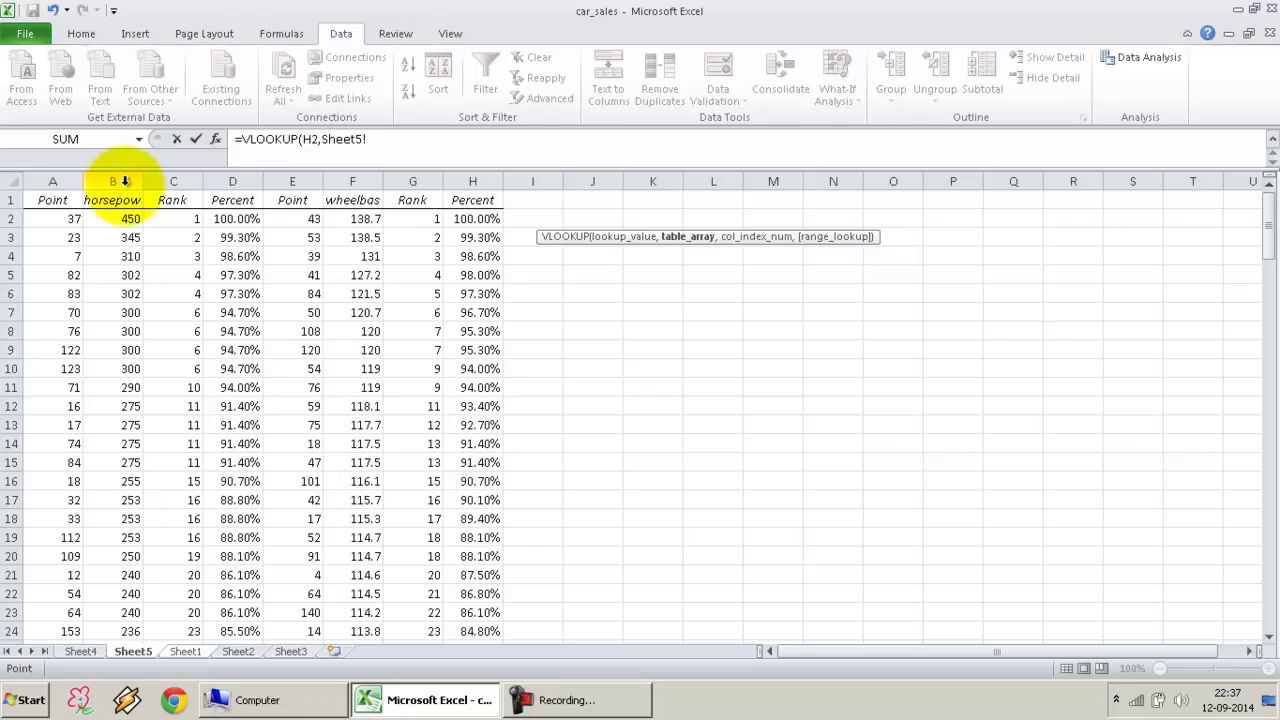
click(124, 181)
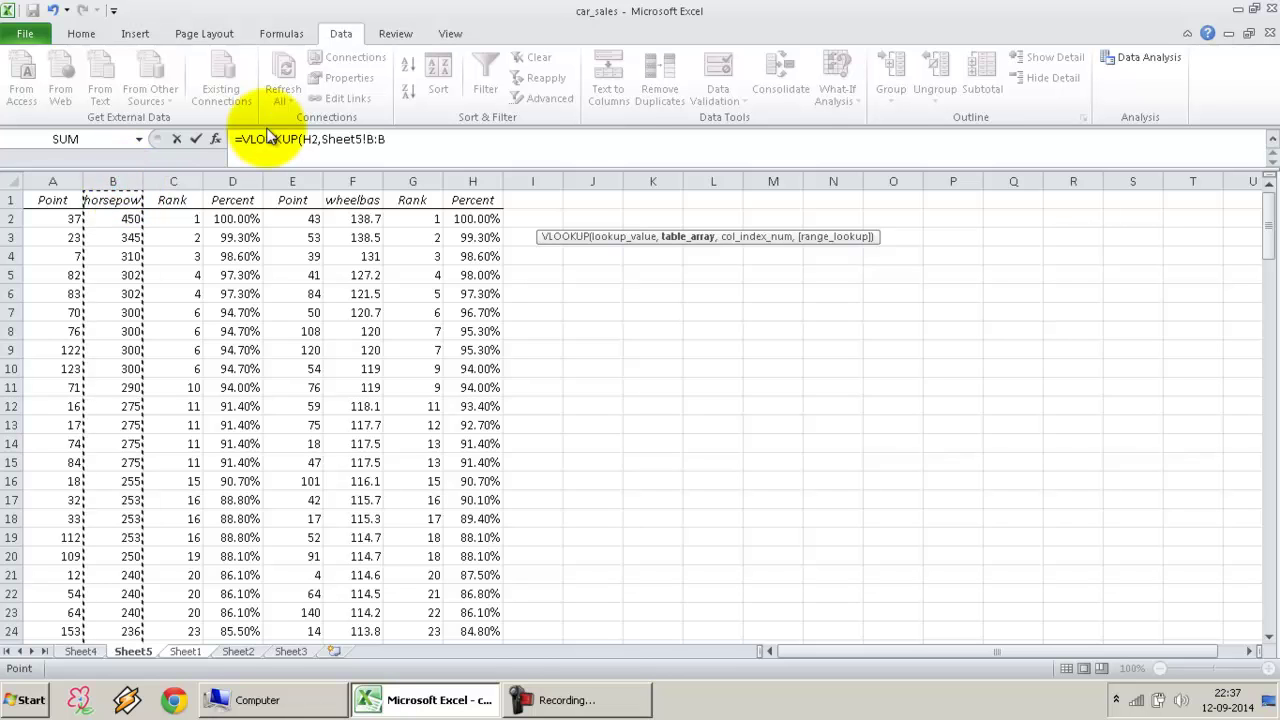
key(shift+Right)
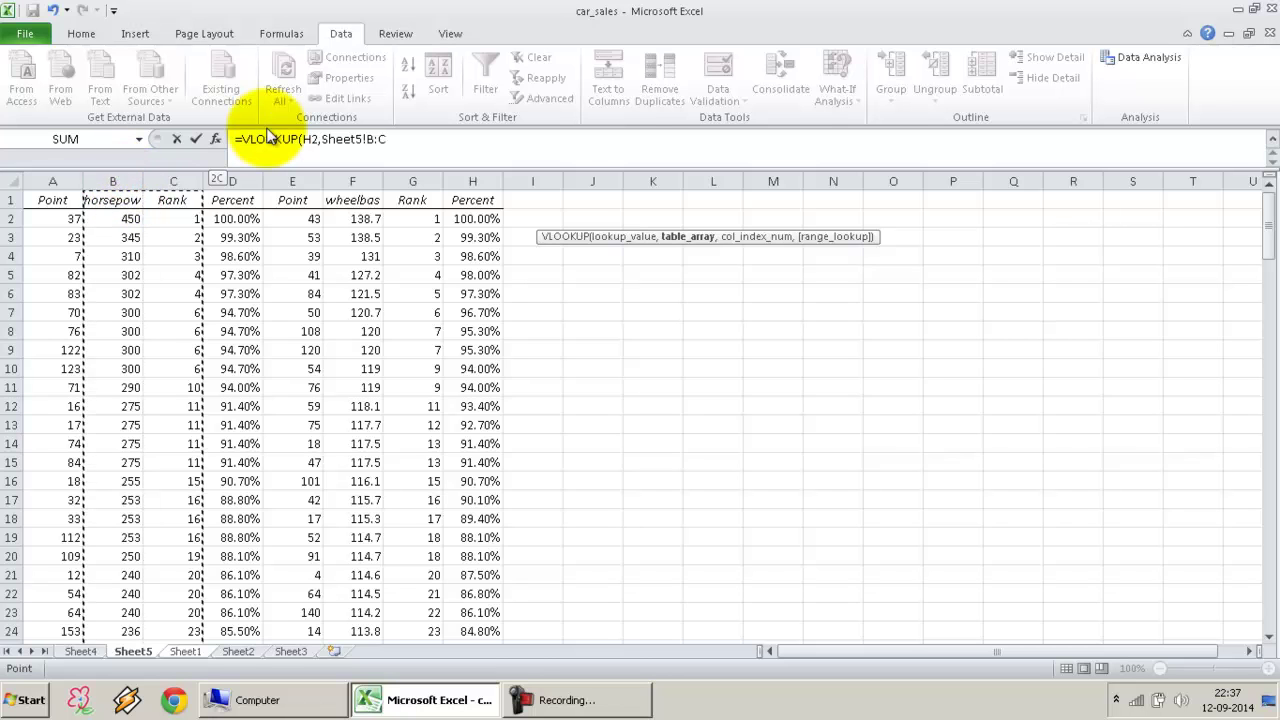
key(F4)
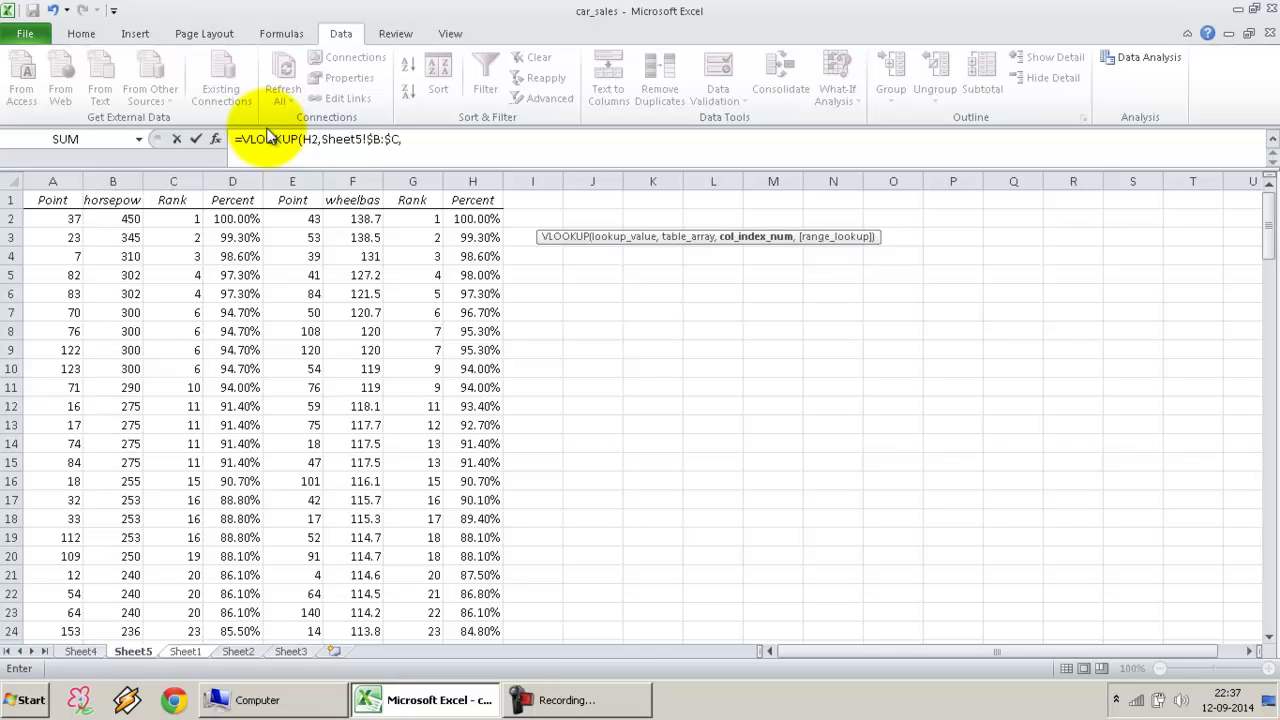
text(,2,false)
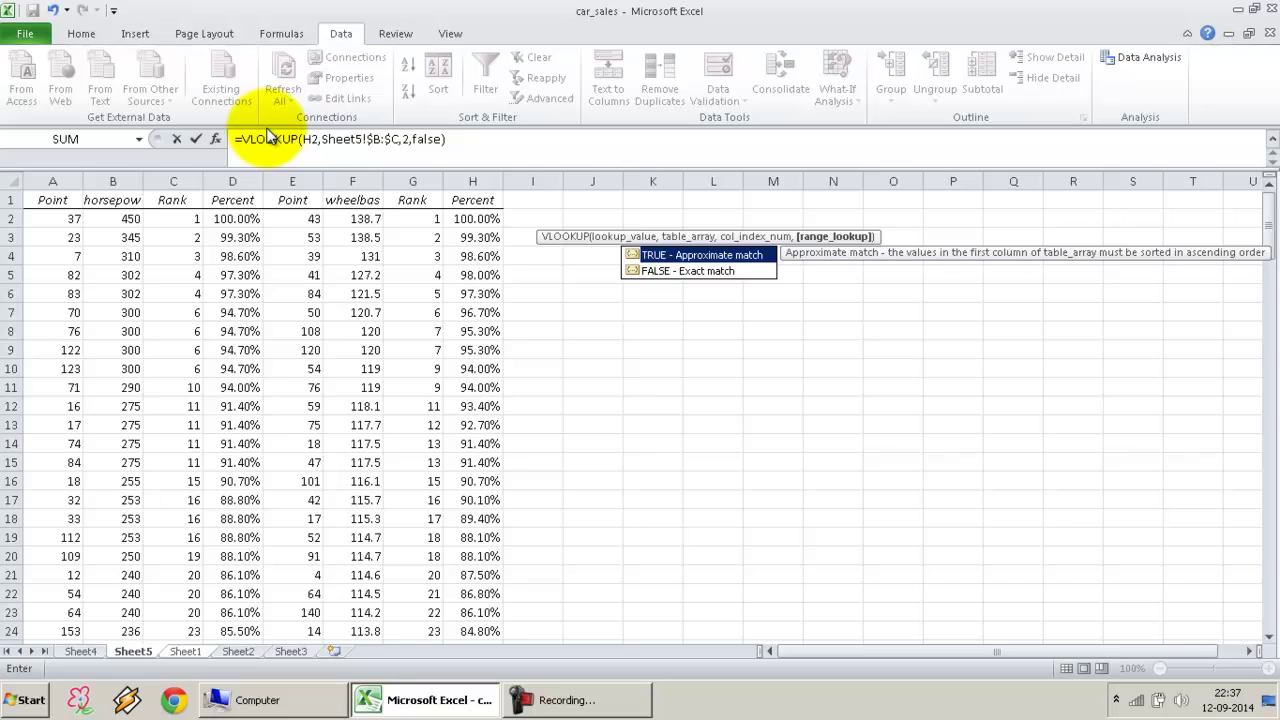
key(Return)
click(552, 203)
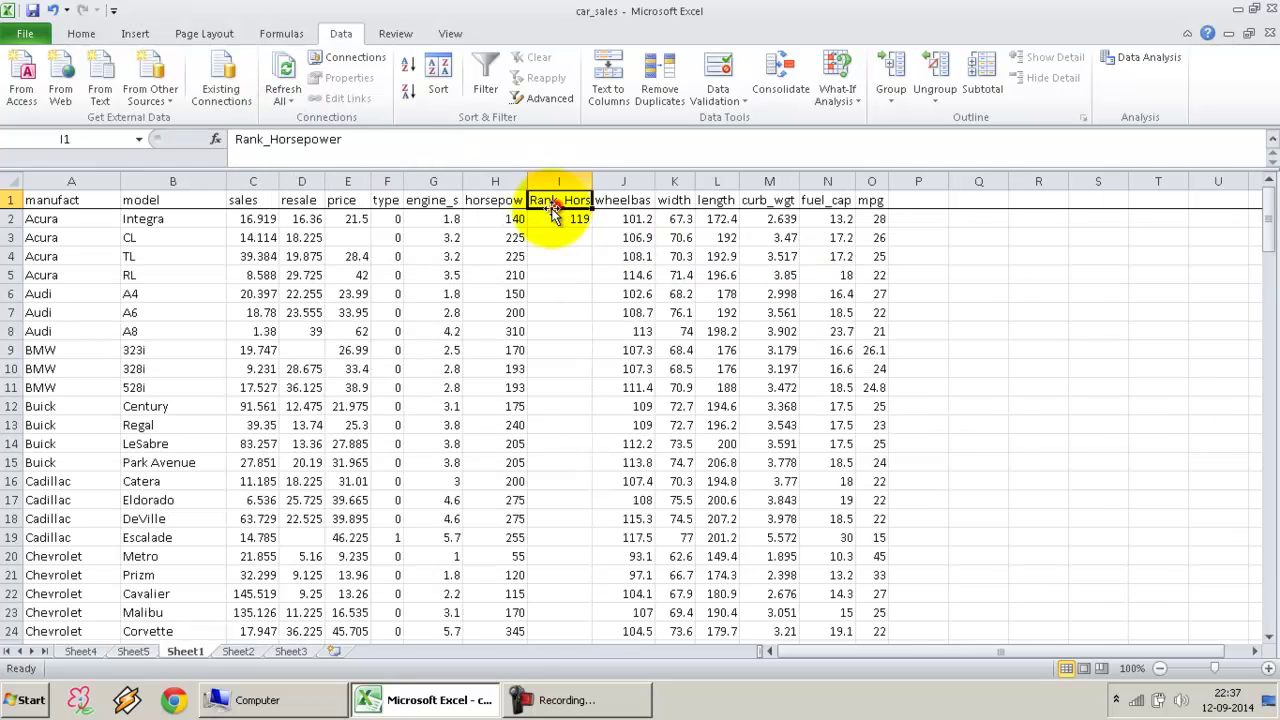
click(566, 218)
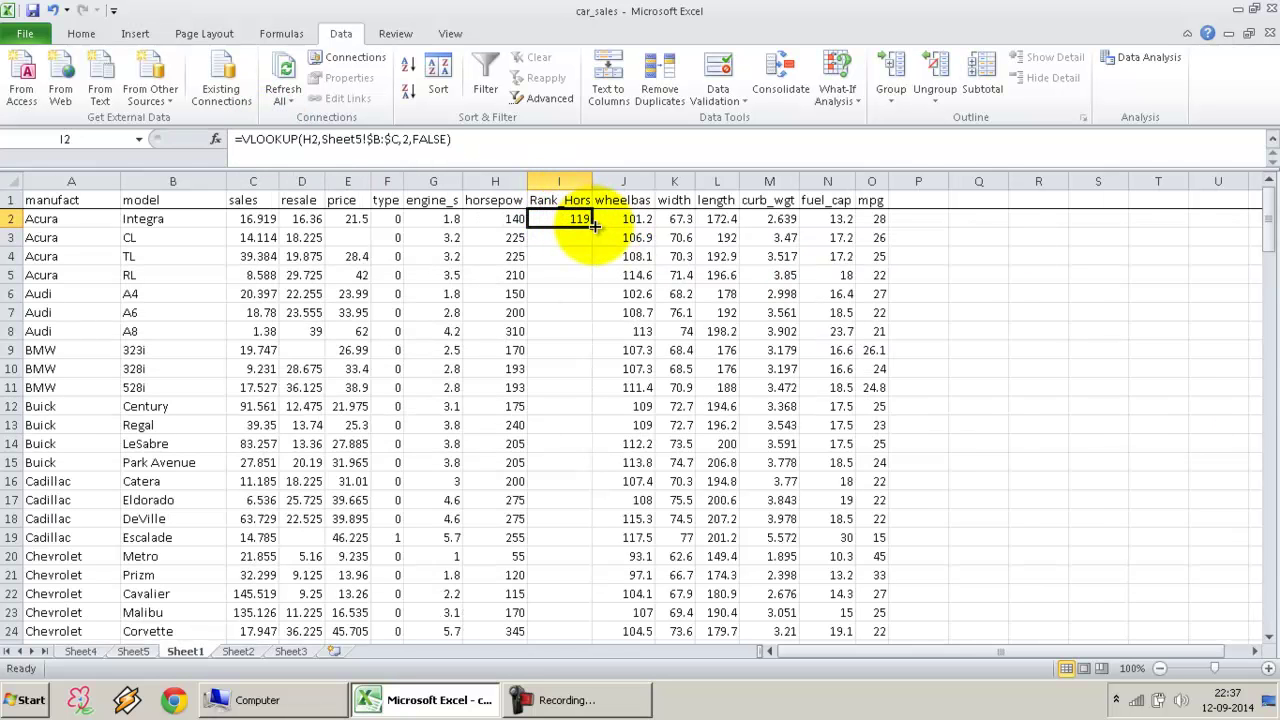
- Copy the I2 lookup down column I and autofit the column to its Rank_Horsepower header
double_click(593, 226)
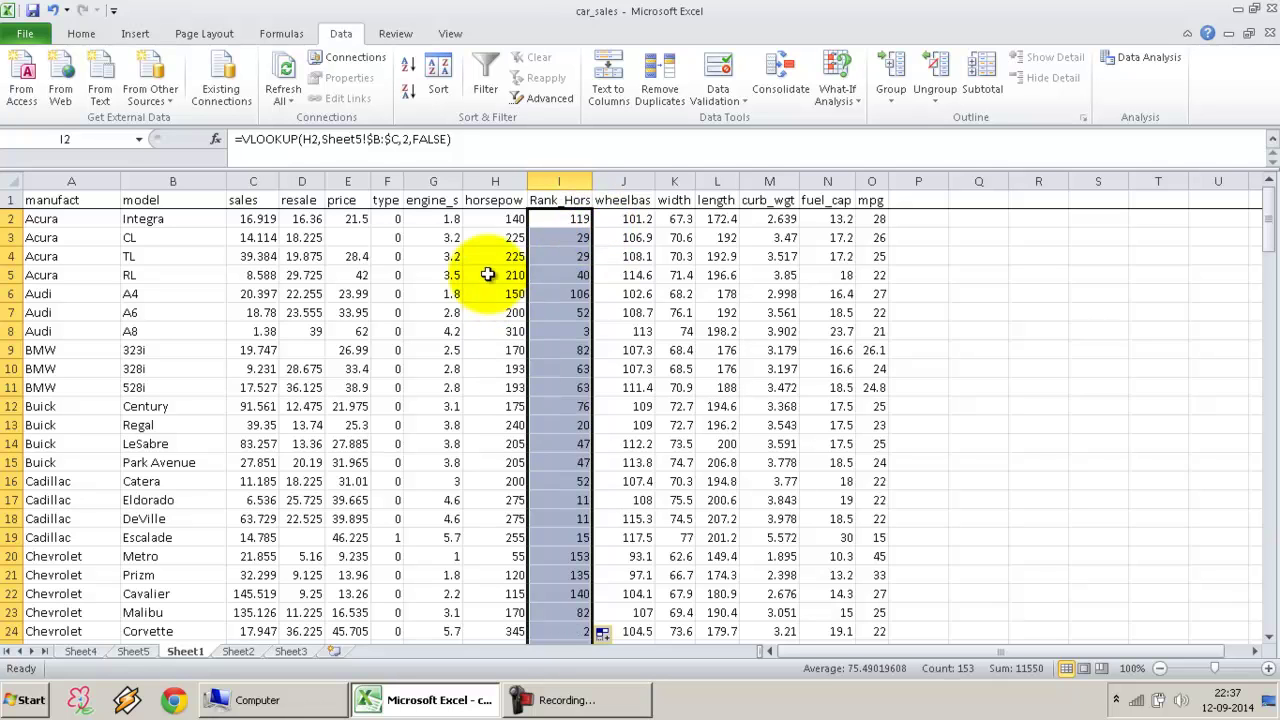
click(560, 234)
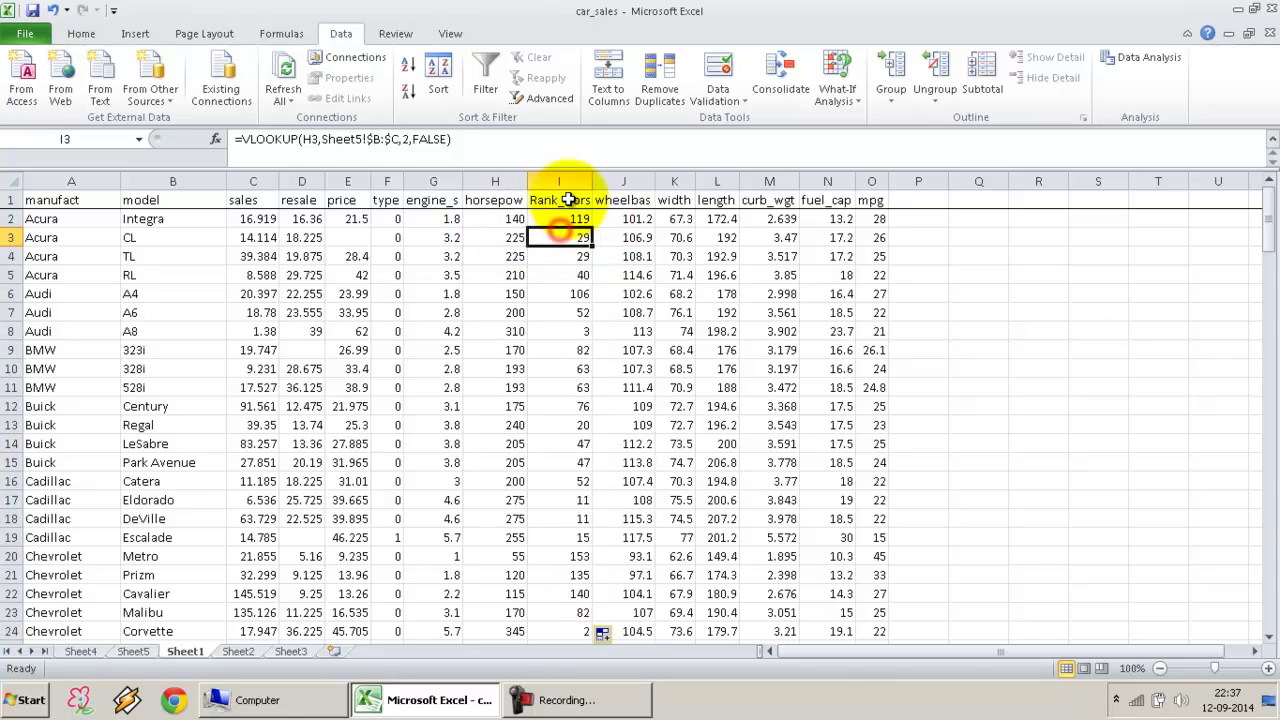
click(565, 192)
double_click(592, 181)
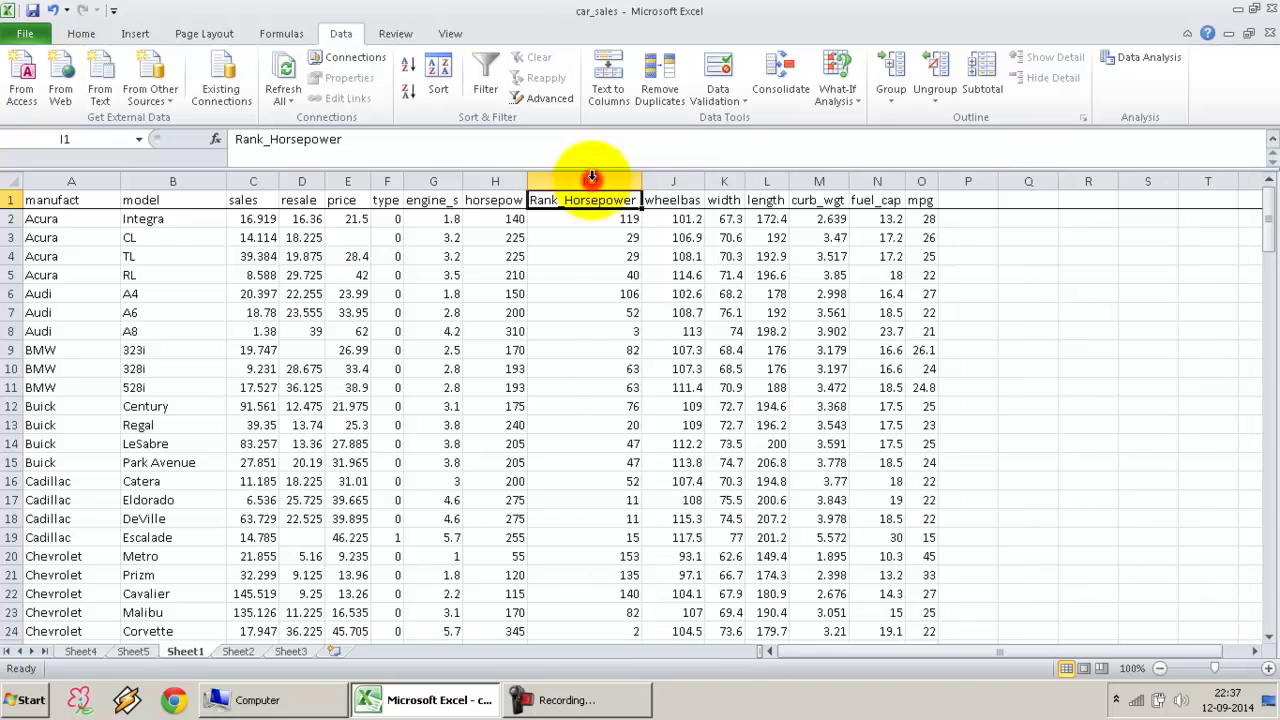
click(687, 196)
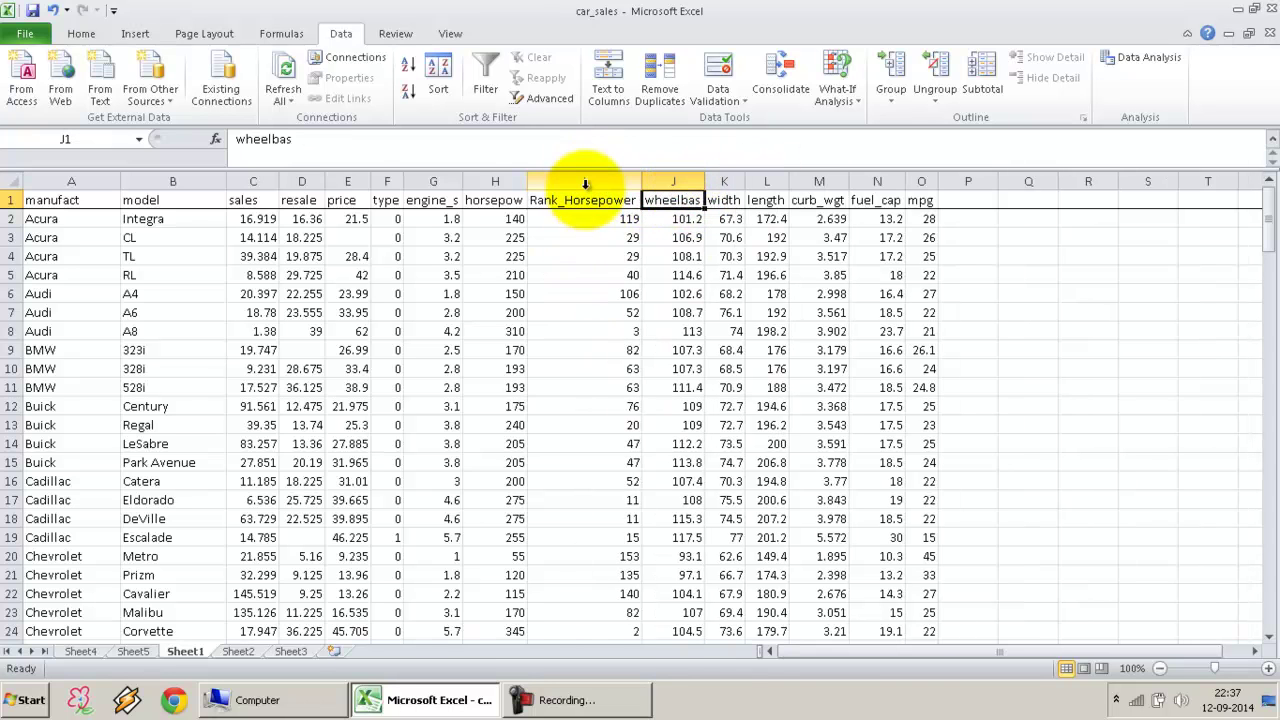
- Spot-check the horsepower ranks: Avenger's 163, Viper's 450 ranked 1, and the Ford Escort
click(510, 219)
scroll(531, 438, down, 8)
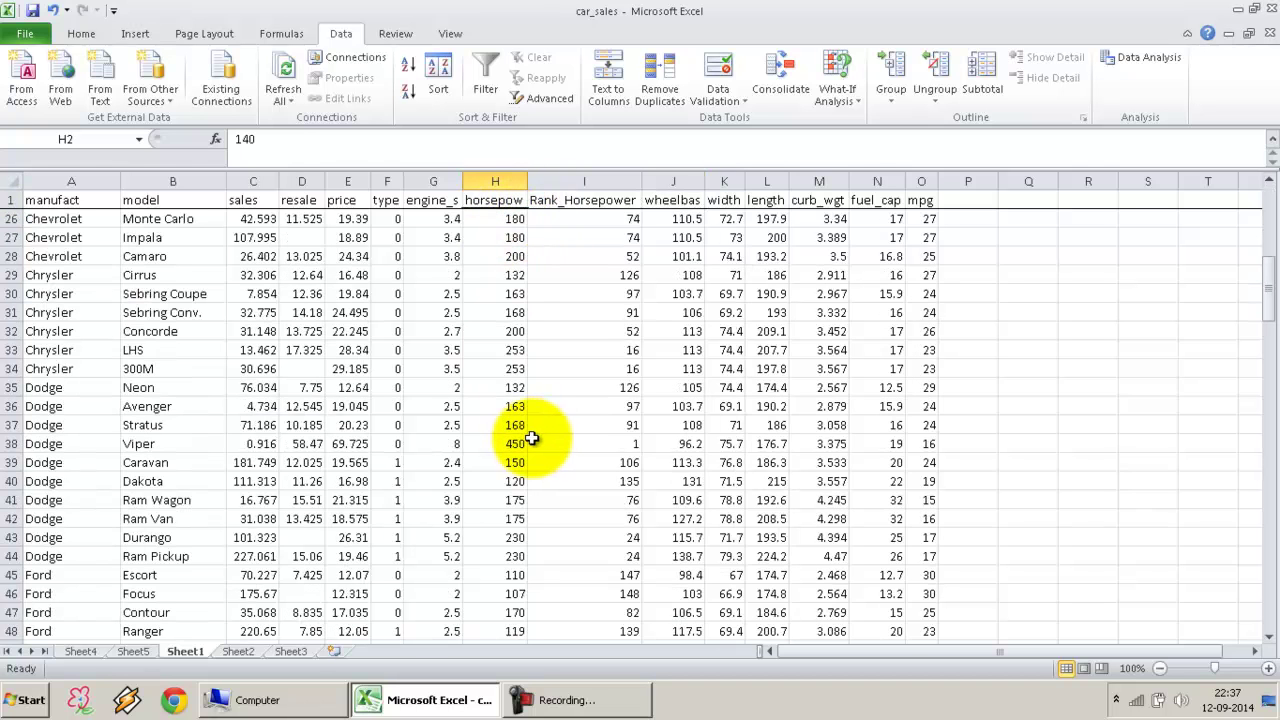
click(512, 406)
click(510, 425)
click(508, 460)
click(515, 404)
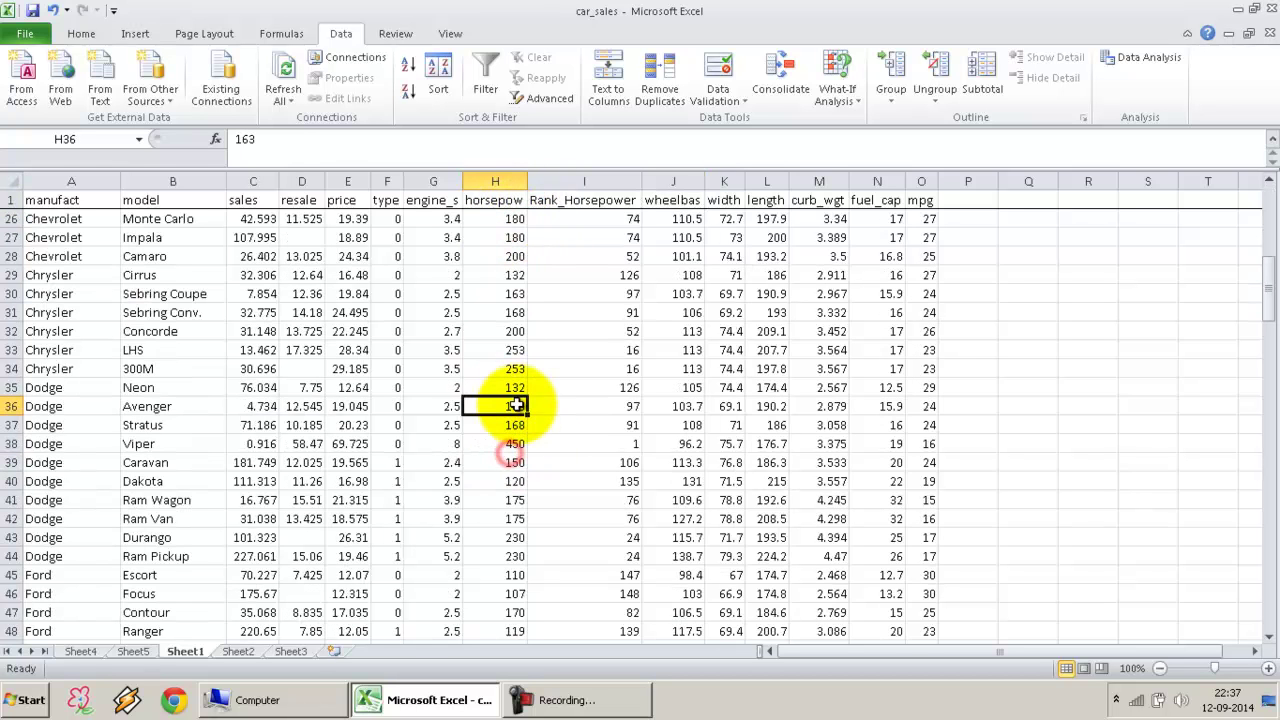
click(510, 443)
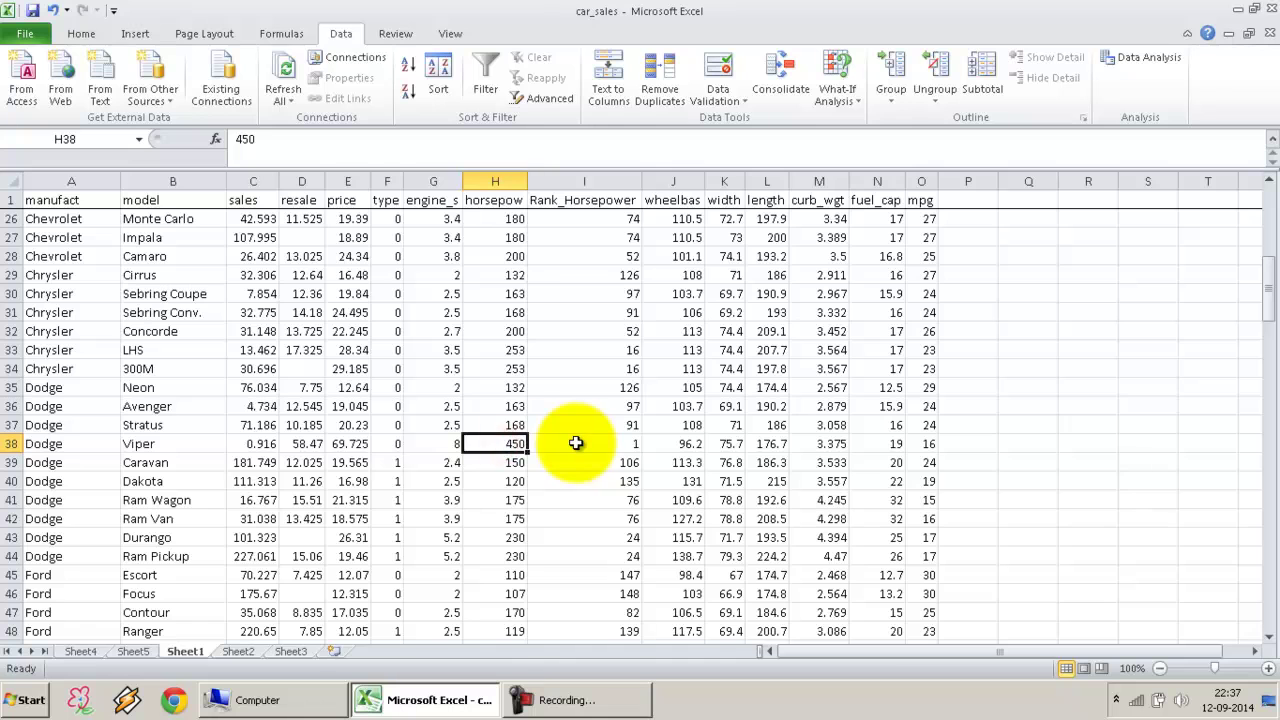
drag(576, 443, 522, 445)
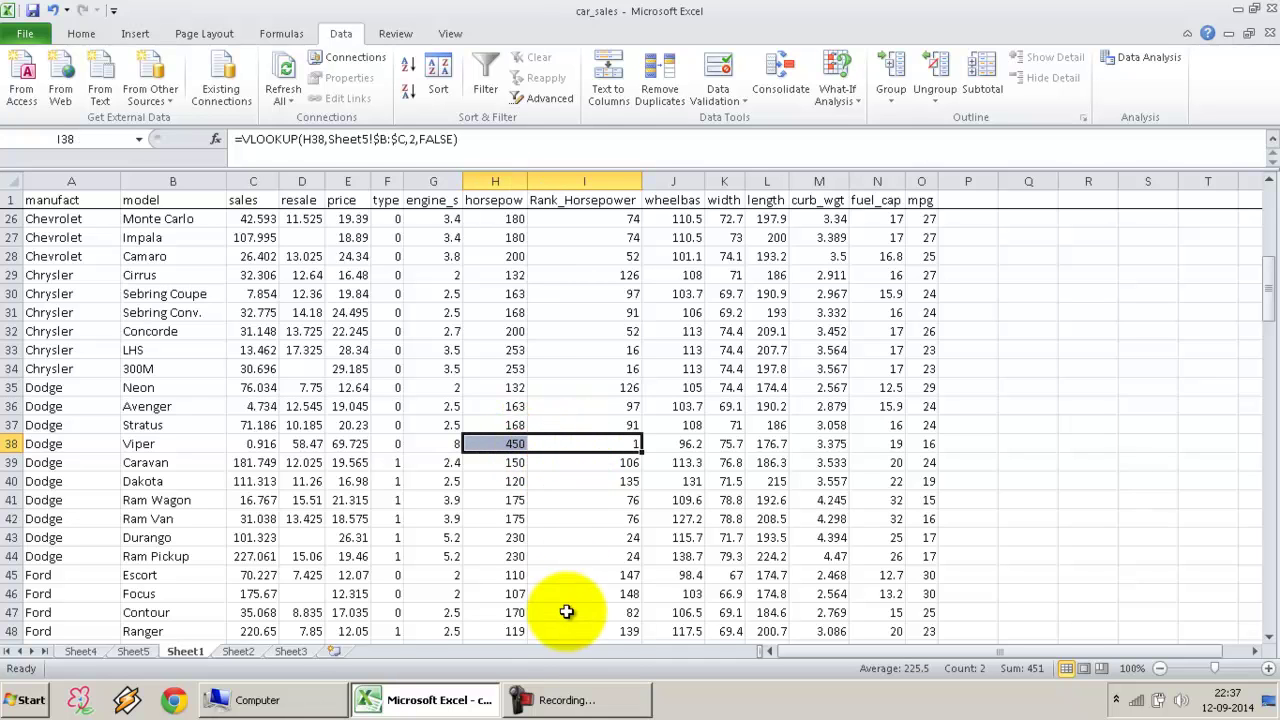
drag(505, 575, 593, 571)
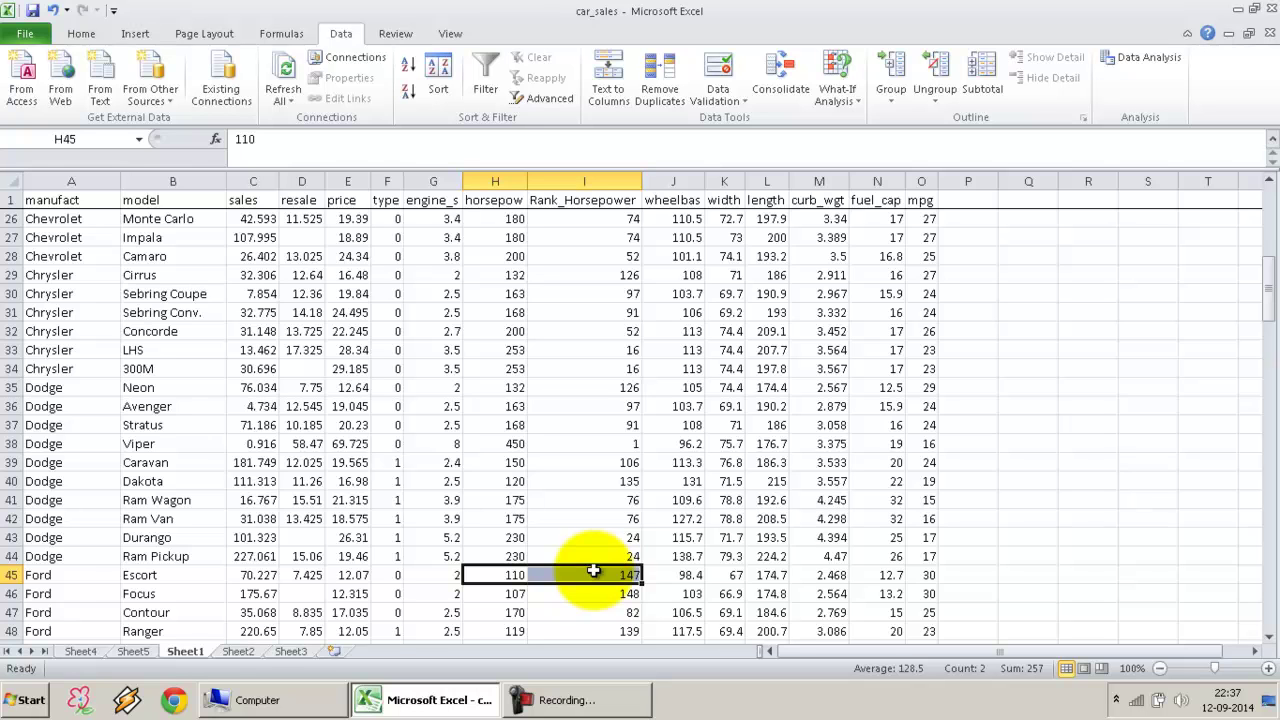
scroll(640, 450, up, 8)
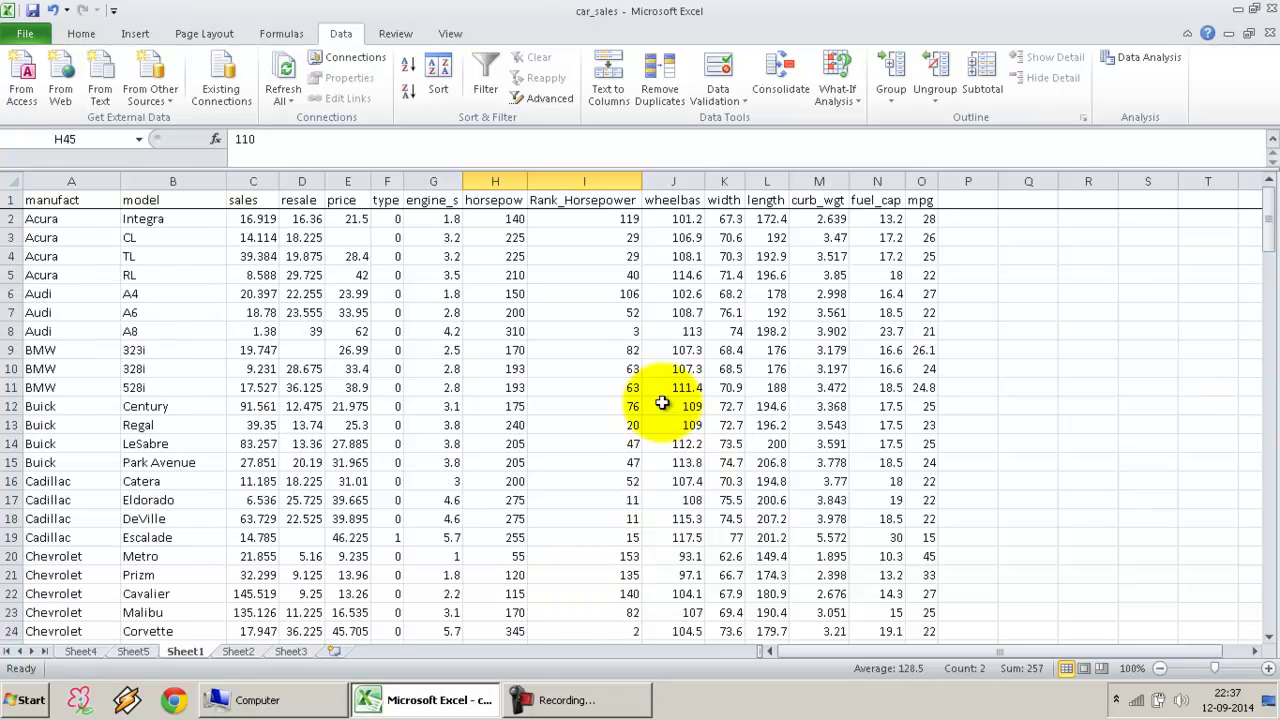
click(136, 651)
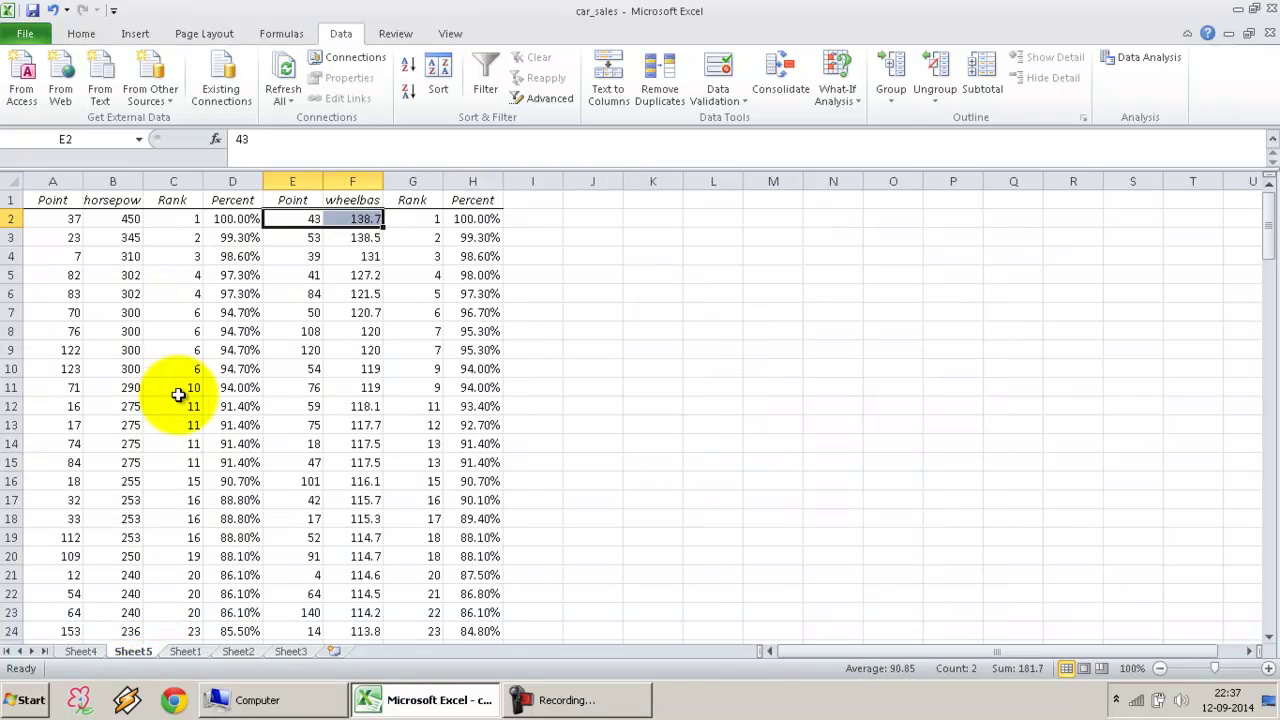
click(185, 651)
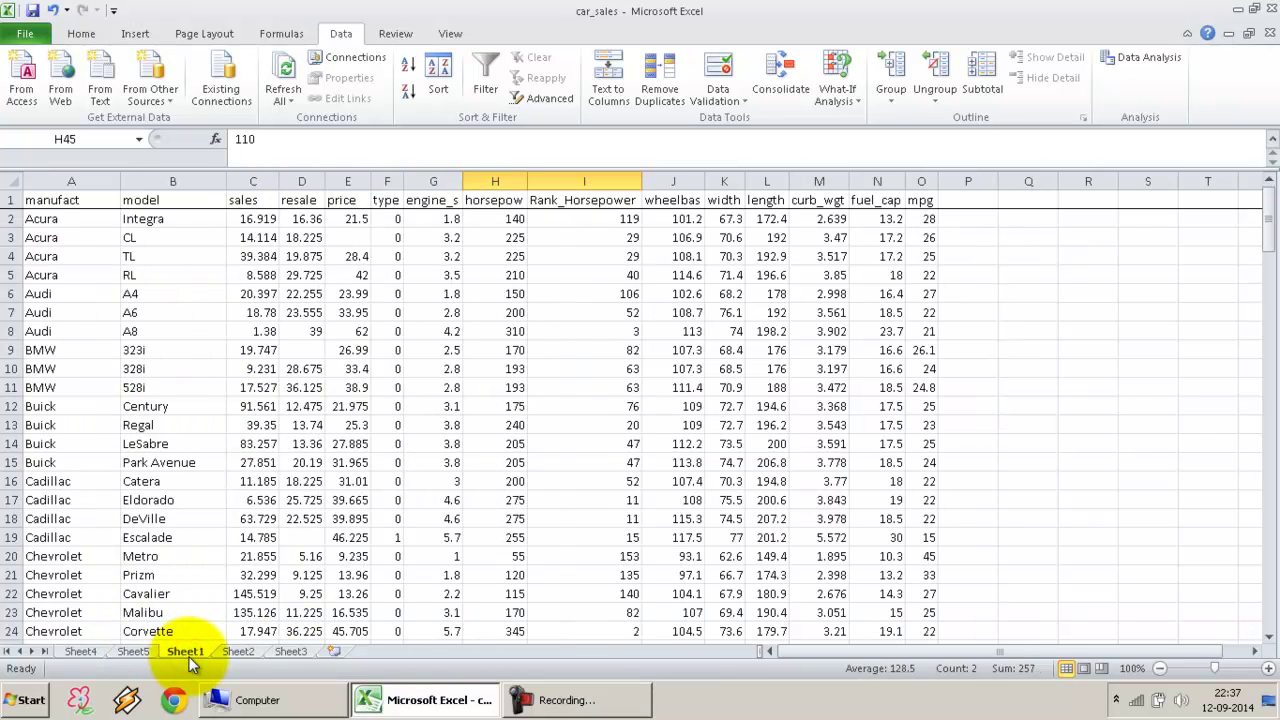